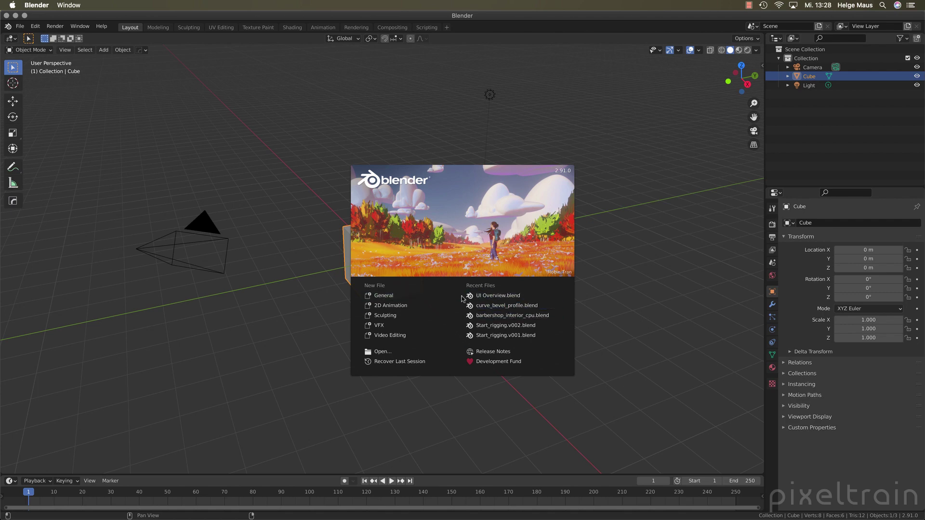
Step: Open UI Overview.blend from Recent Files and collapse the mirror collection in the Outliner
click(509, 299)
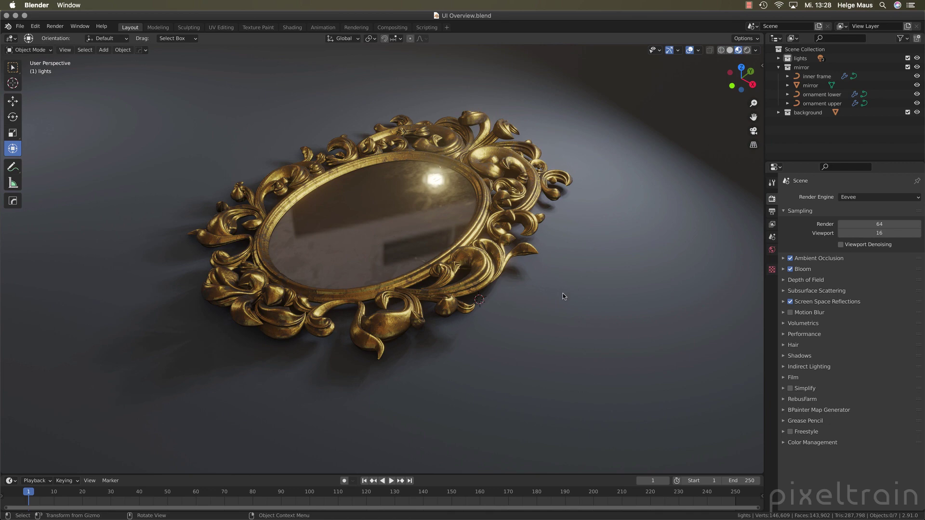
click(778, 68)
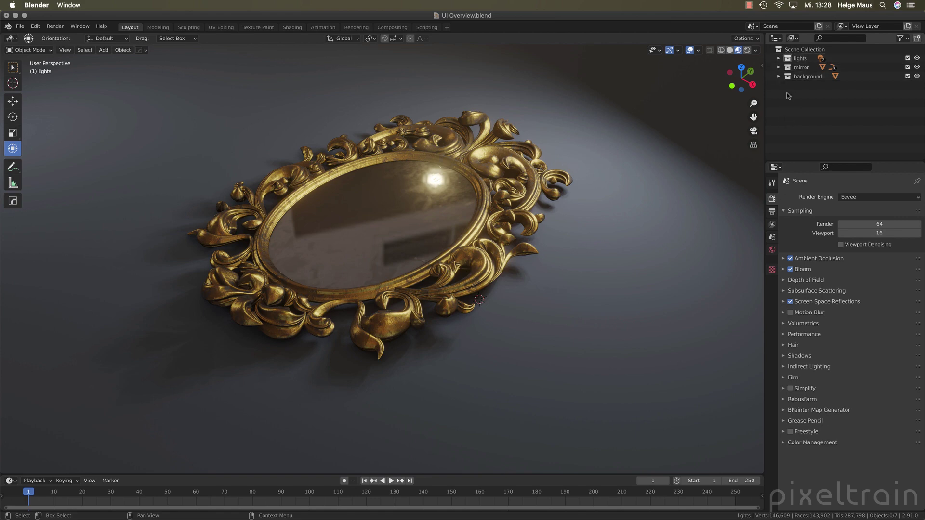
click(778, 76)
click(779, 67)
click(778, 59)
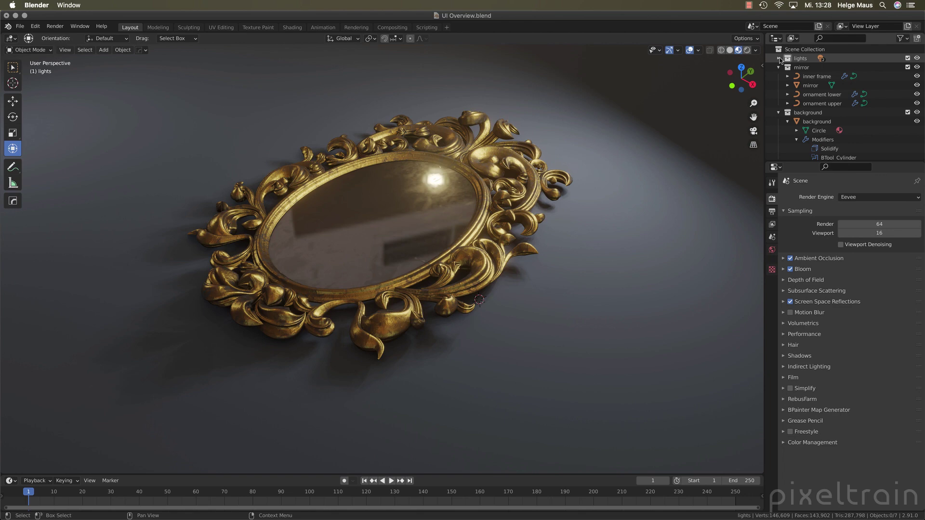
click(778, 58)
click(779, 67)
click(777, 77)
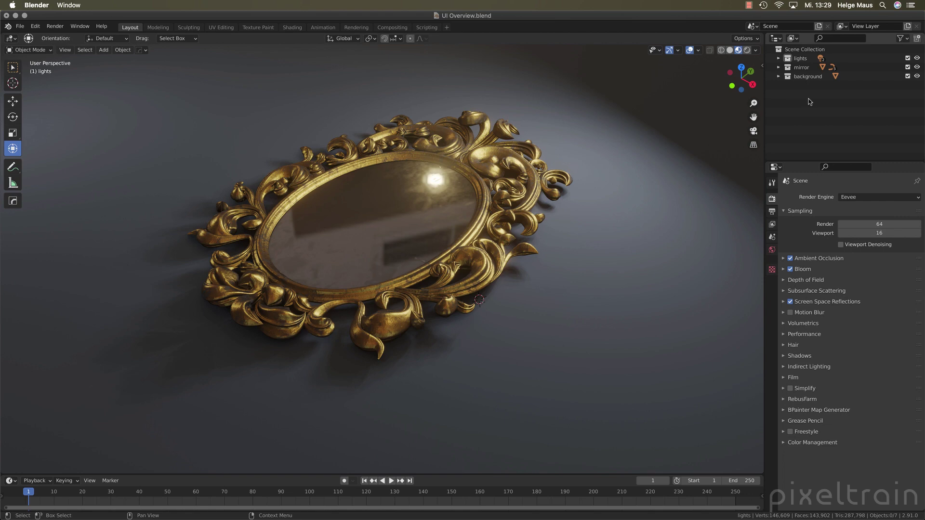
Step: Set color tags on the collections: lights yellow, background green, mirror red
right_click(792, 59)
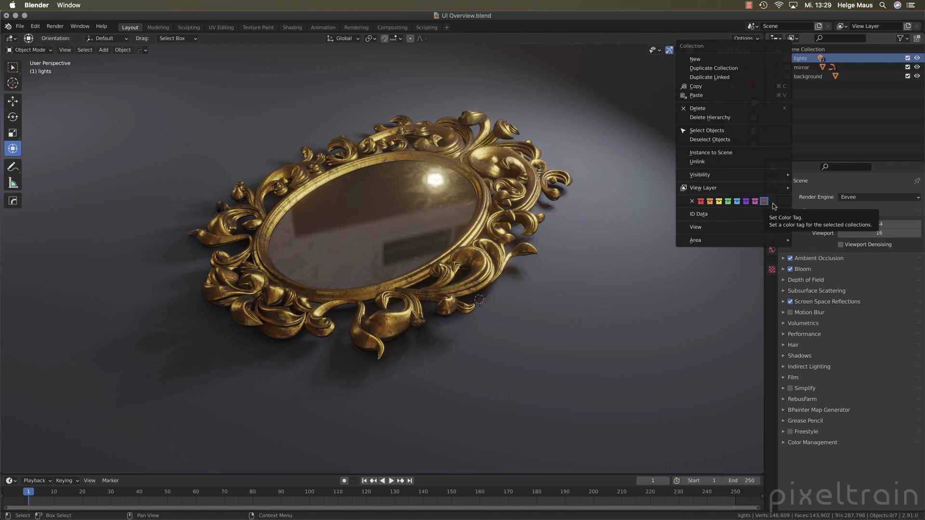
click(721, 202)
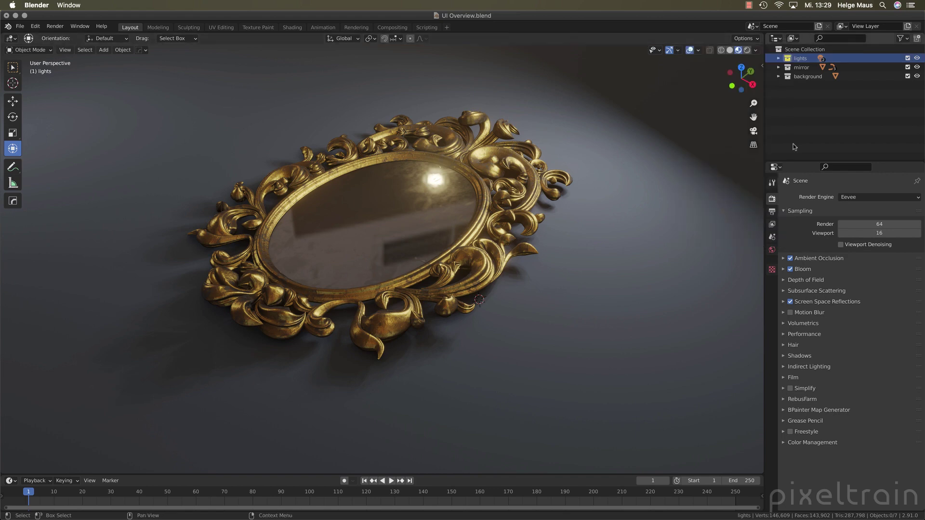
click(789, 77)
right_click(789, 77)
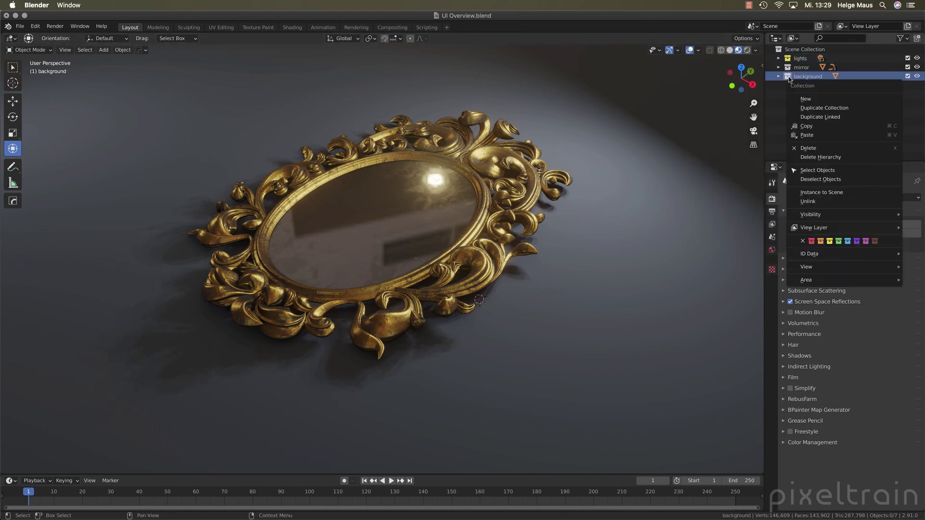
click(839, 241)
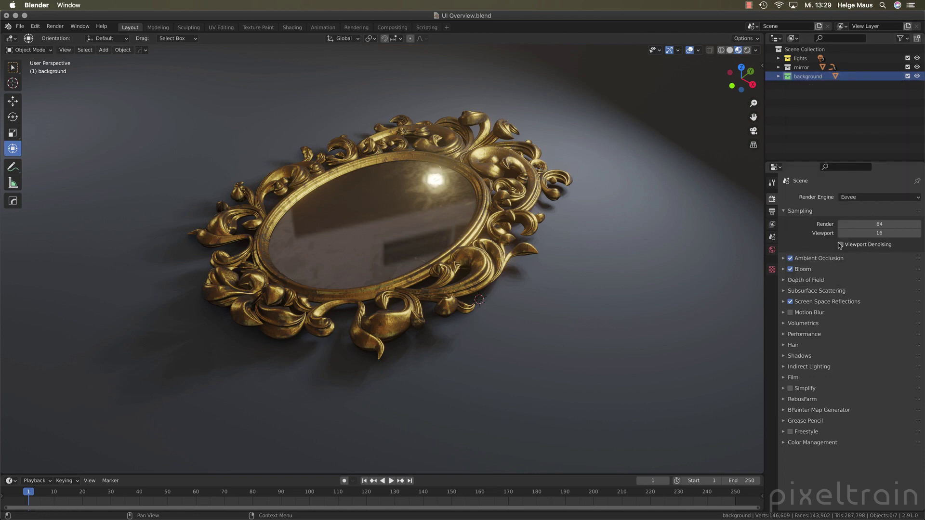
right_click(789, 68)
click(811, 234)
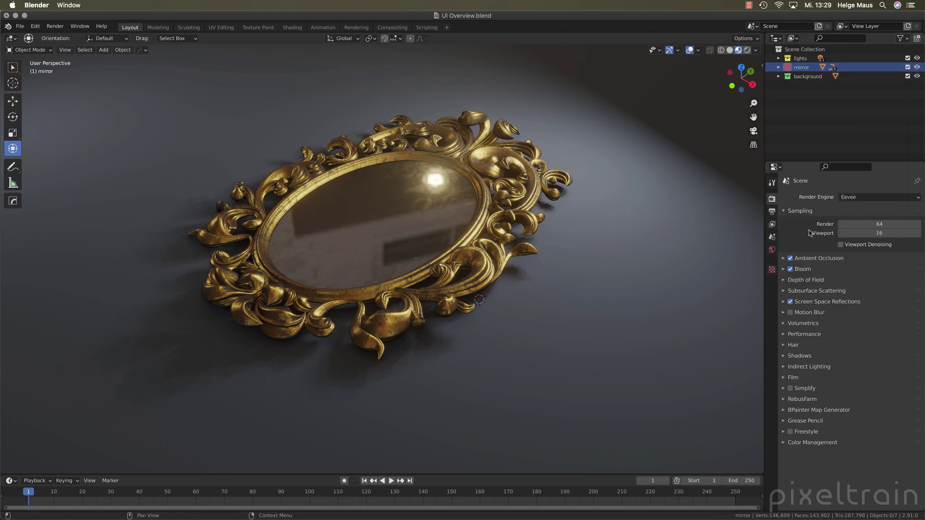
click(821, 128)
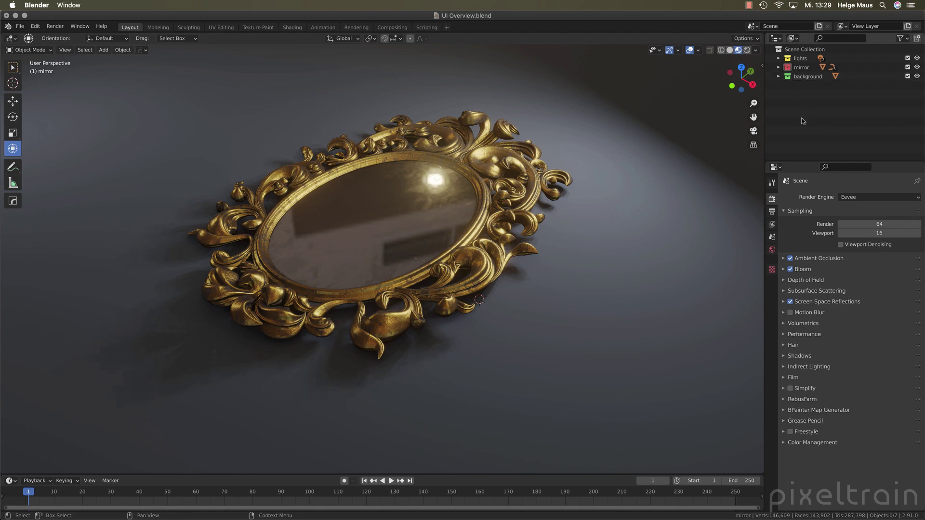
Step: Place the 3D cursor on the floor to the right of the mirror
scroll(554, 331, down, 1)
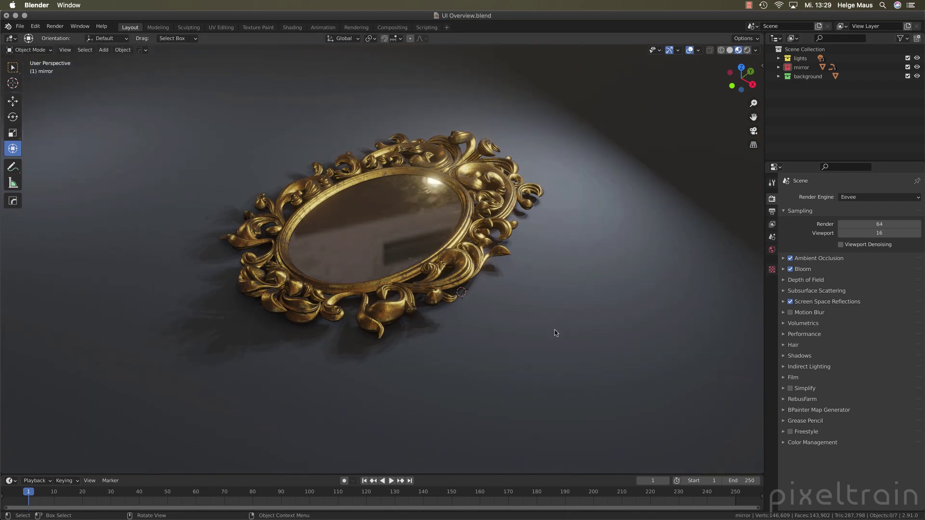
scroll(556, 332, down, 1)
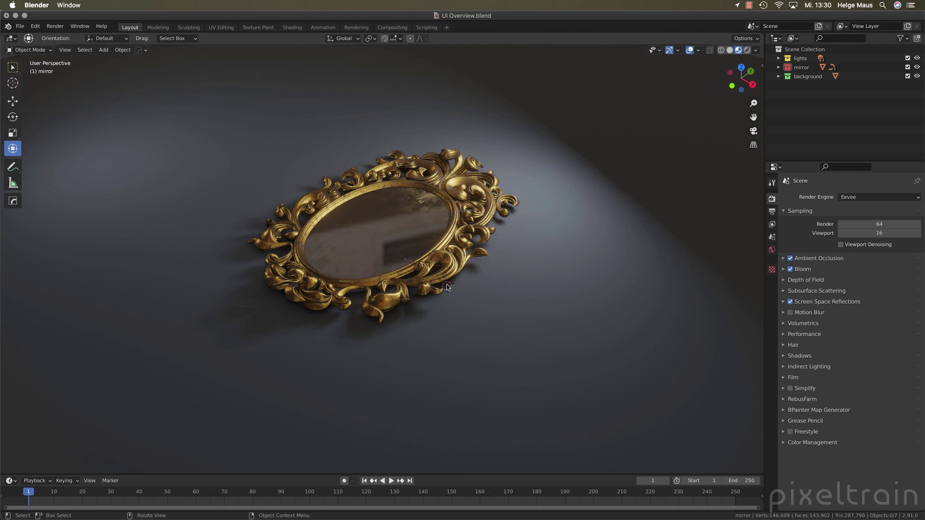
key(shift)
shift+right_click(589, 380)
Step: Add a mirror collection instance at the cursor and lift it upward
click(106, 51)
mouse_move(128, 236)
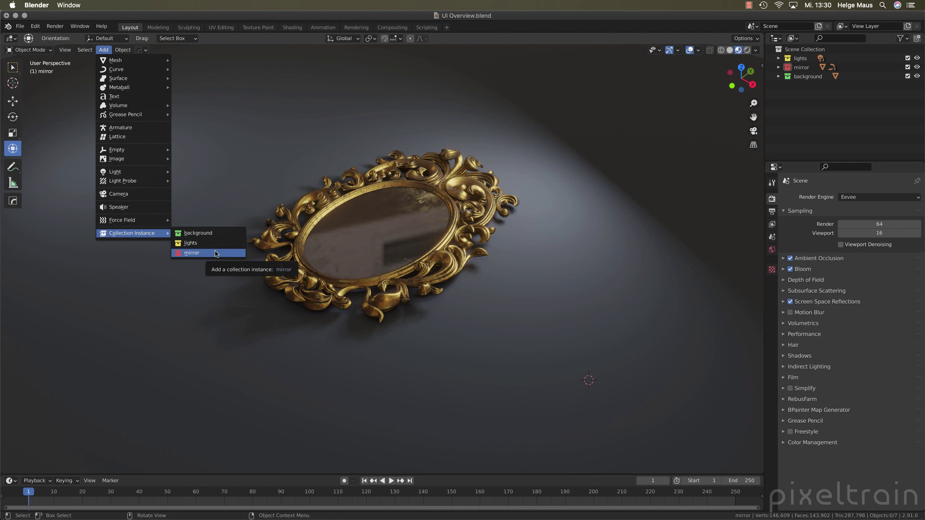
key(shift+a)
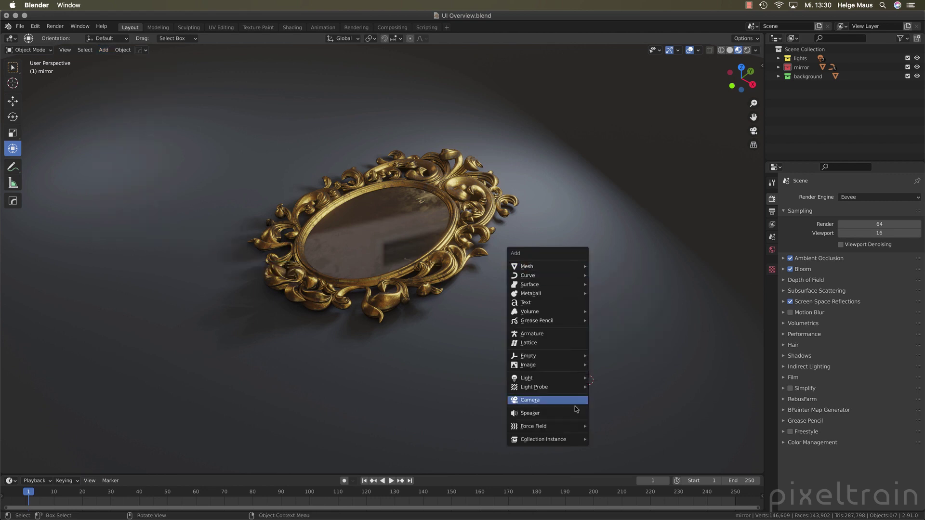
mouse_move(571, 439)
click(602, 460)
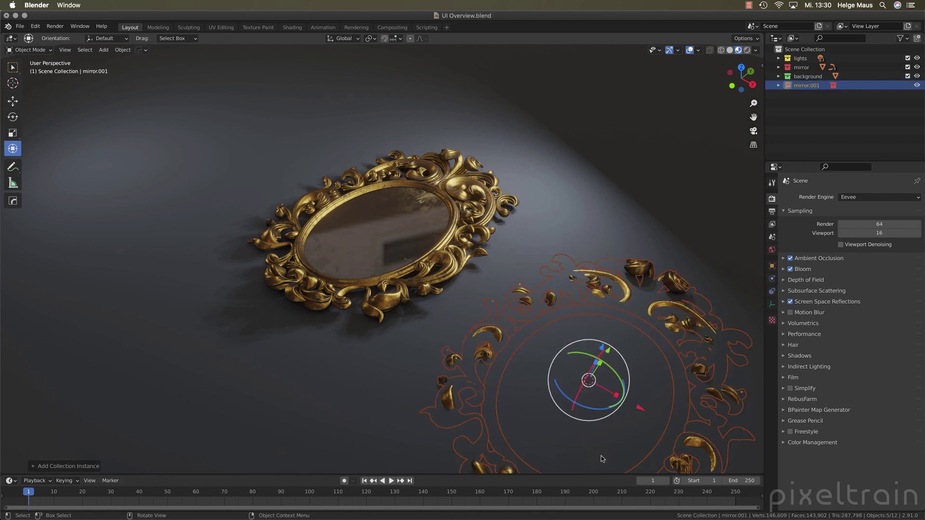
drag(603, 349, 685, 343)
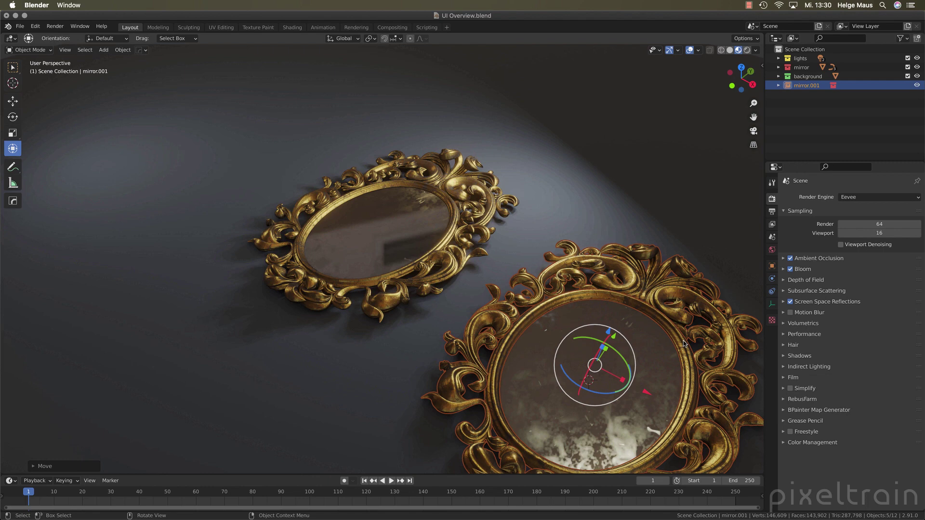
Step: Inspect mirror.001 in the Outliner, then delete the mirror.001 instance
click(808, 140)
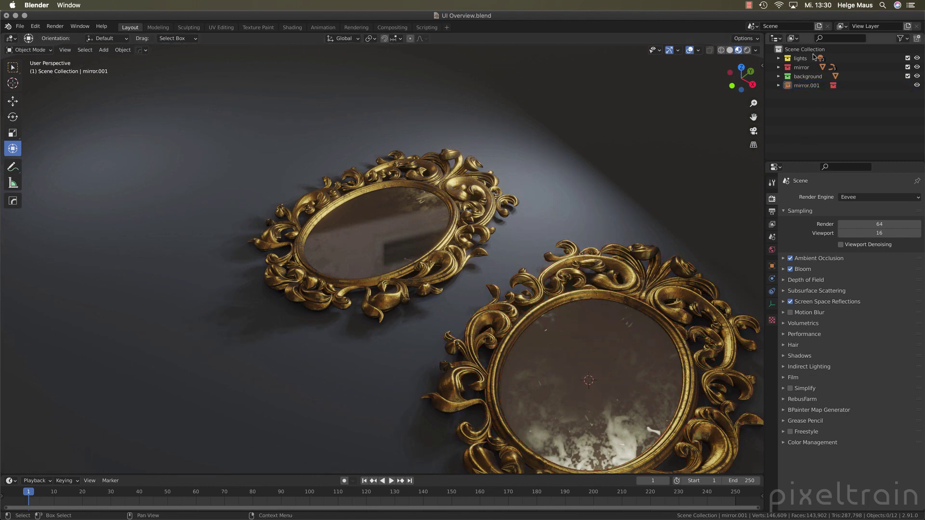
click(778, 86)
click(779, 86)
click(779, 86)
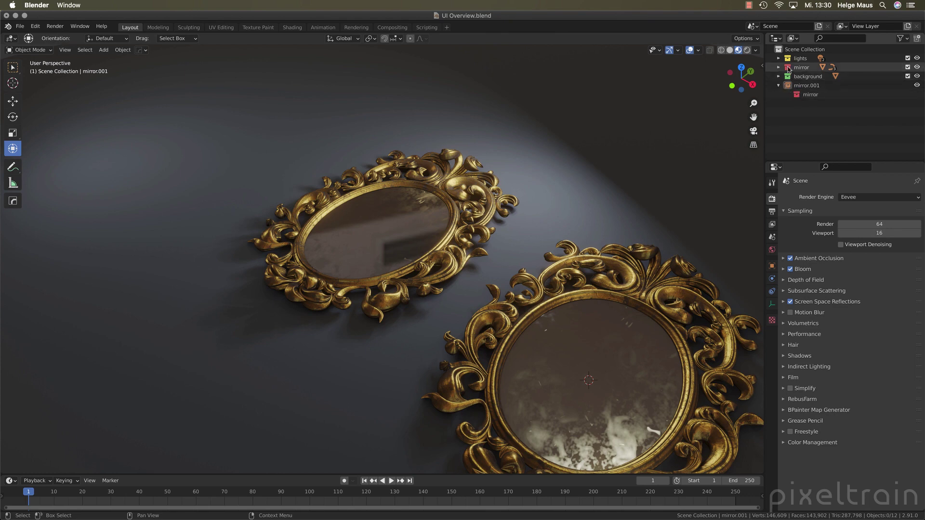
click(778, 86)
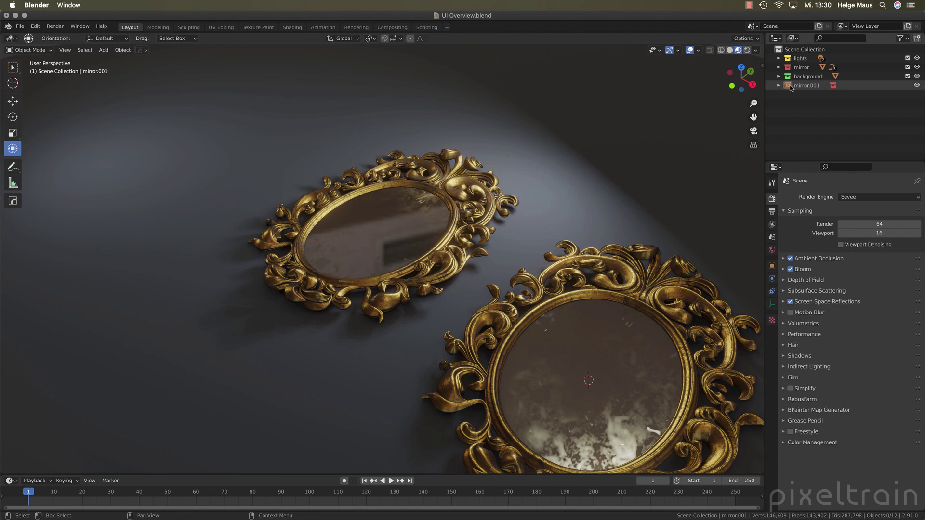
click(789, 85)
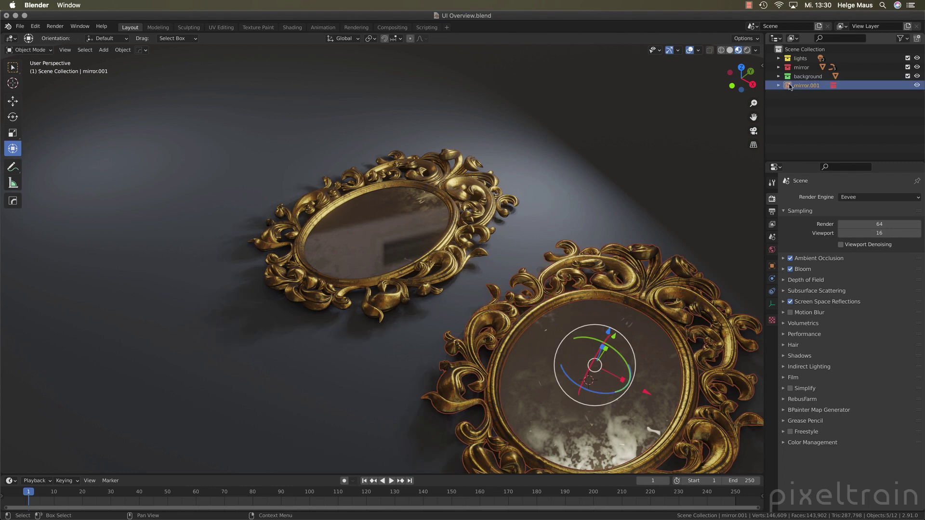
key(x)
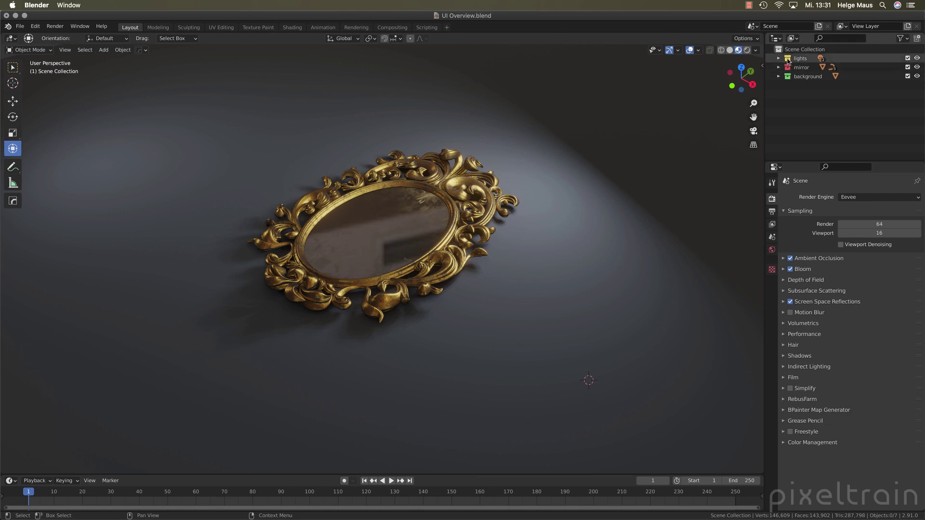
Step: Select the lights collection and expand it to show the Area and Area.001 lights
click(789, 61)
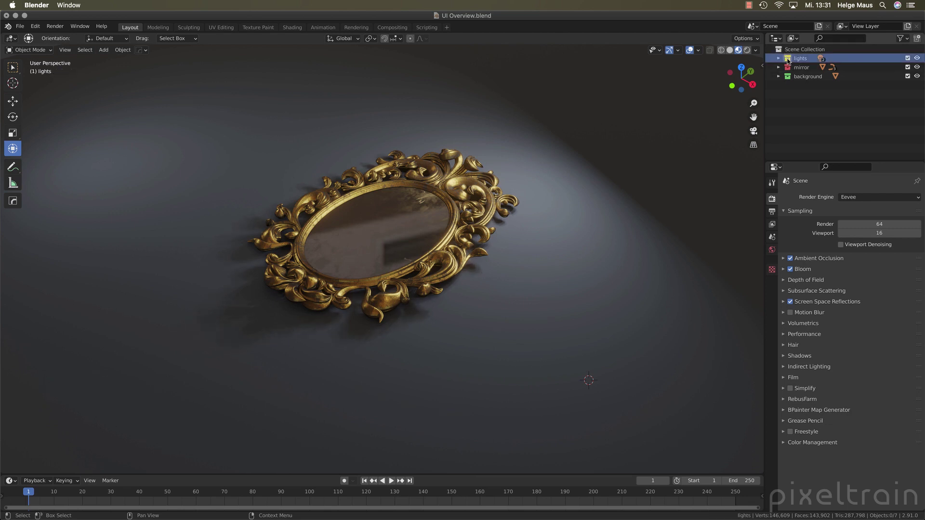
key(Down)
key(Down)
key(Up)
key(Up)
key(Right)
key(Down)
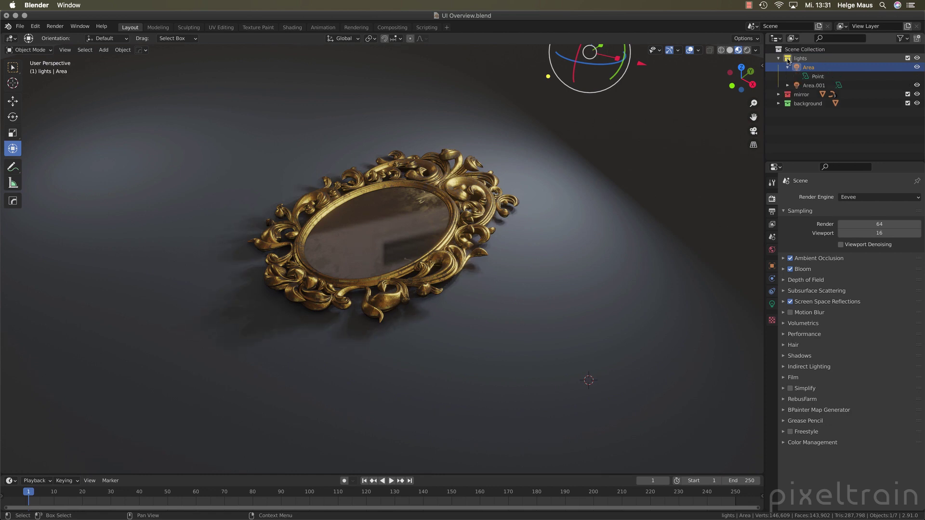
key(Left)
key(Up)
key(Down)
key(Down)
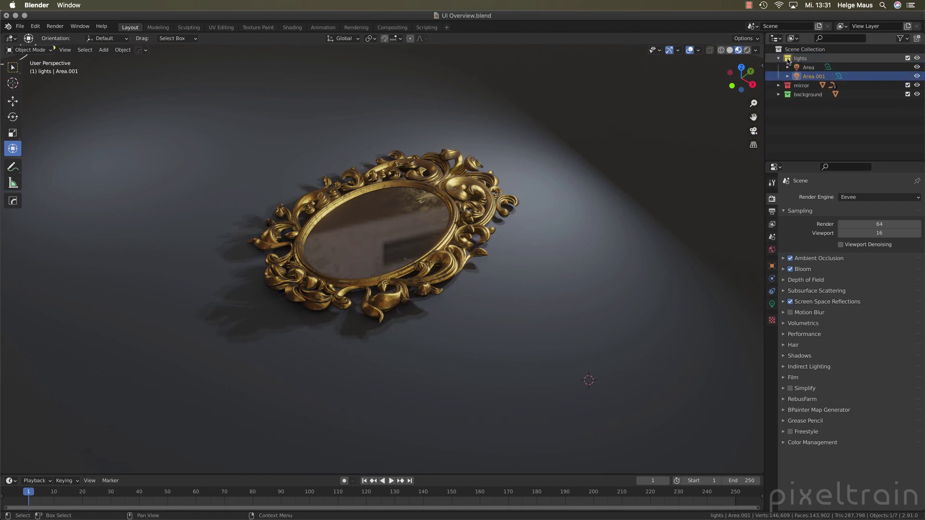
Step: Expand the mirror collection and its inner frame object
key(Down)
key(Right)
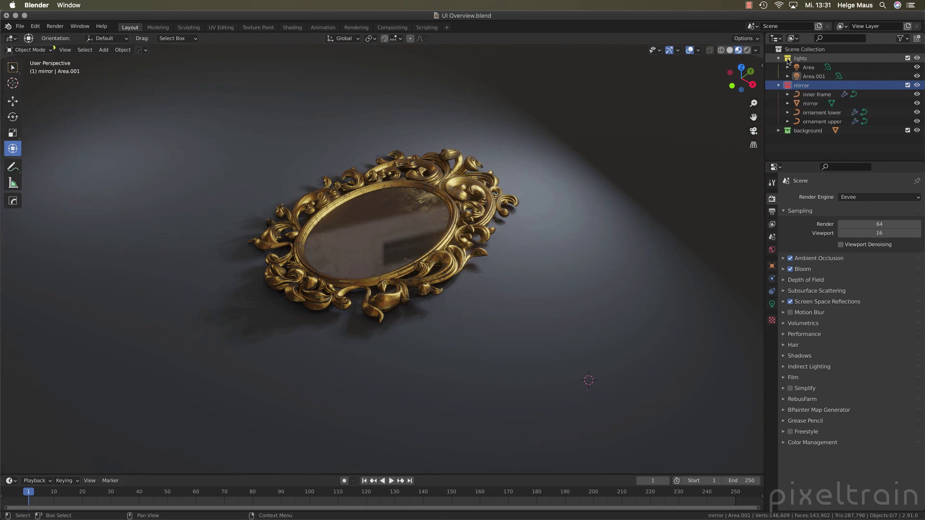
key(Down)
key(Right)
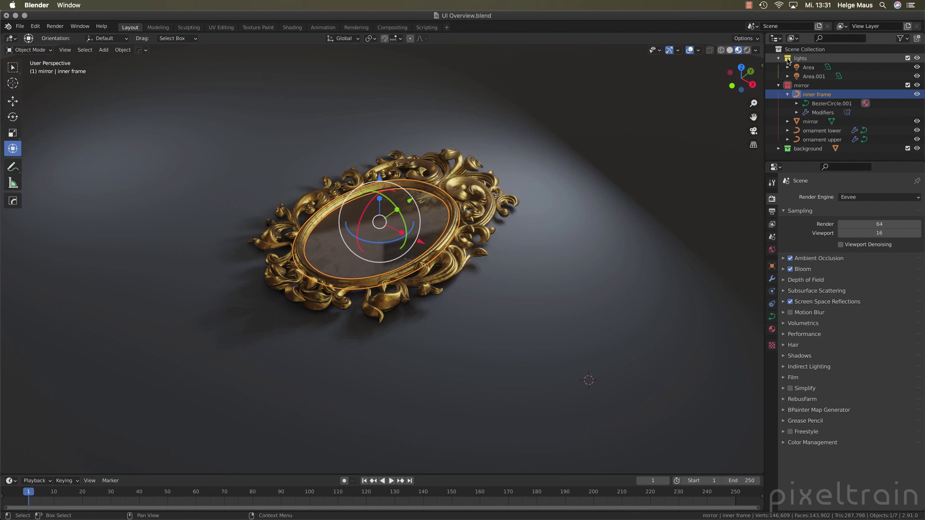
Step: Adjust the border between the Outliner and the Properties editor
drag(882, 162, 897, 218)
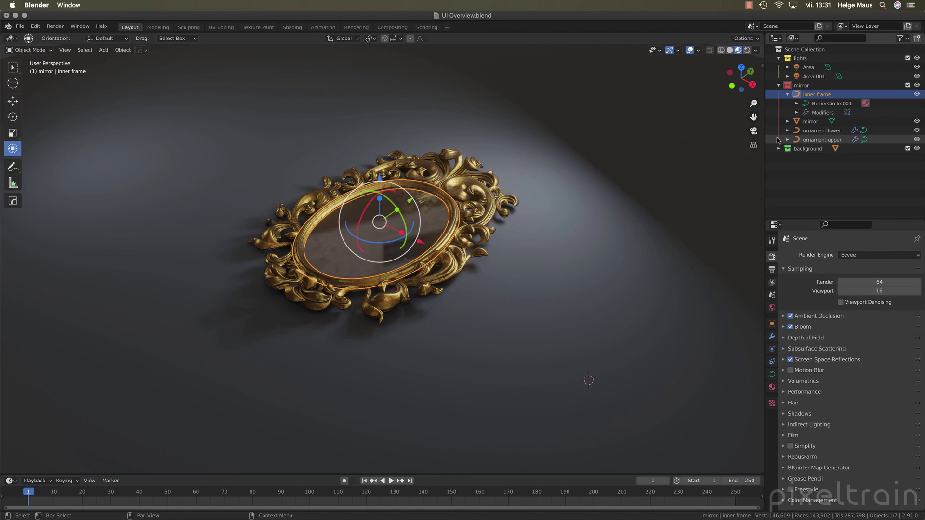
drag(829, 220, 834, 114)
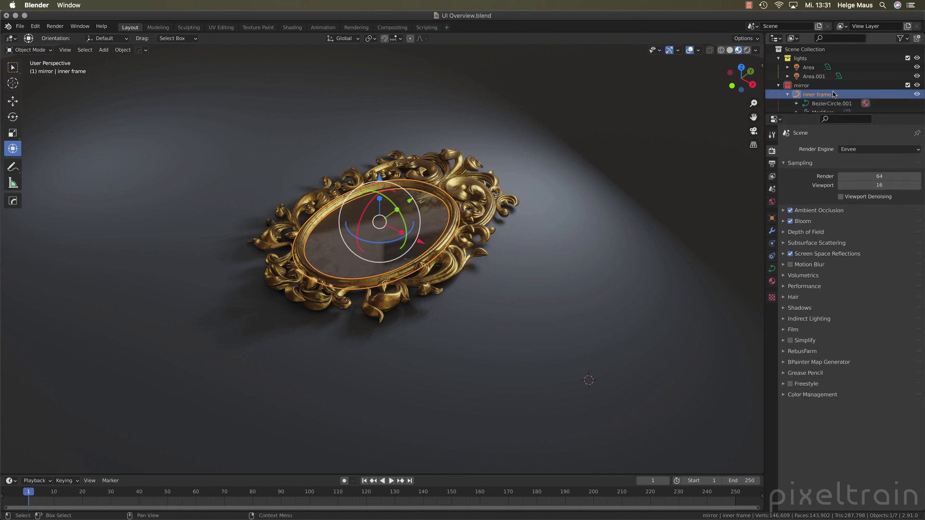
scroll(834, 94, down, 5)
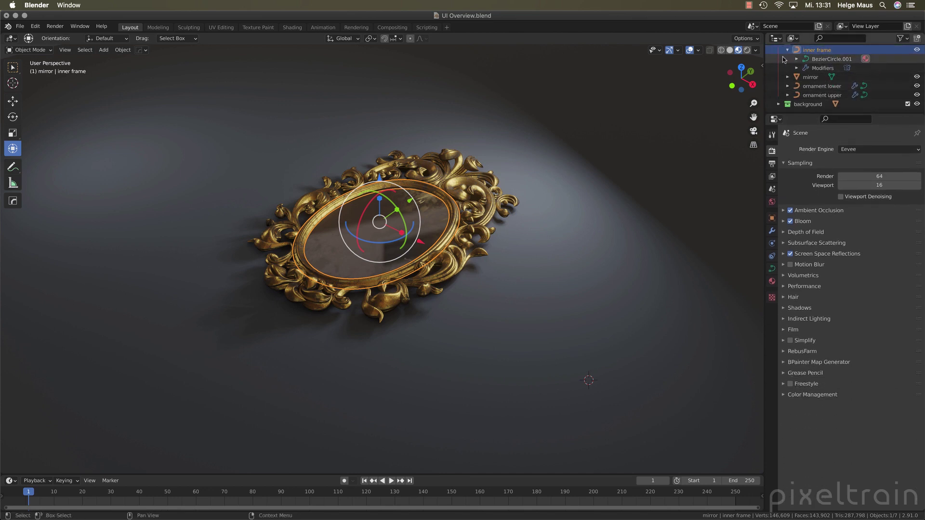
Step: Collapse inner frame and lights so only the three collections show, with nothing selected
click(780, 103)
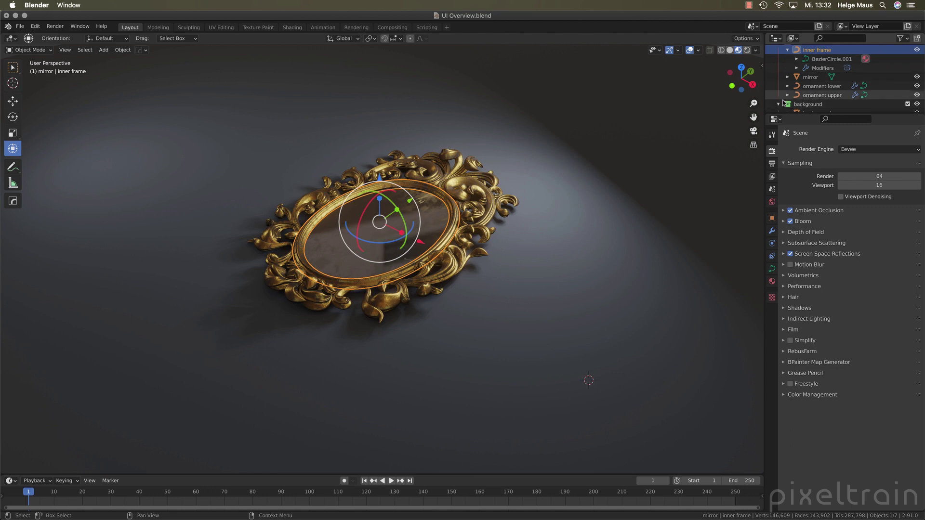
scroll(790, 92, down, 1)
scroll(806, 68, up, 2)
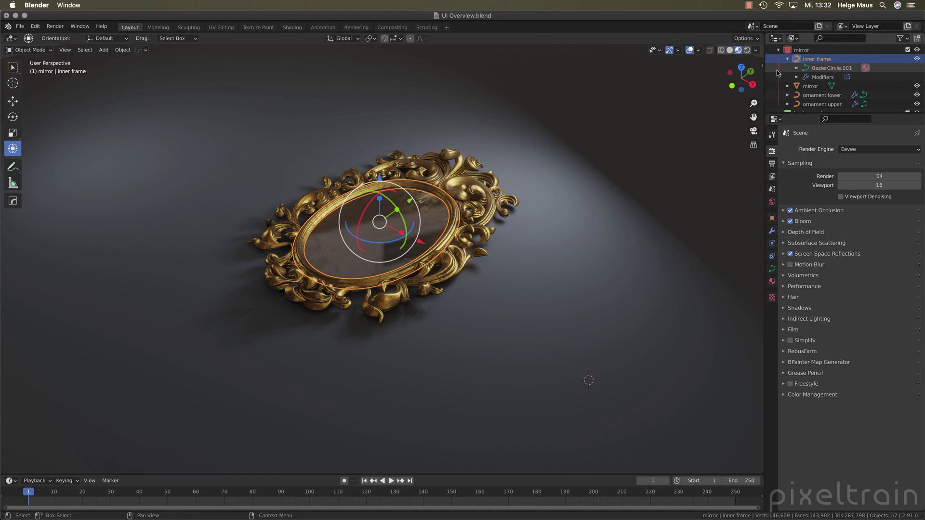
click(788, 58)
scroll(793, 68, up, 4)
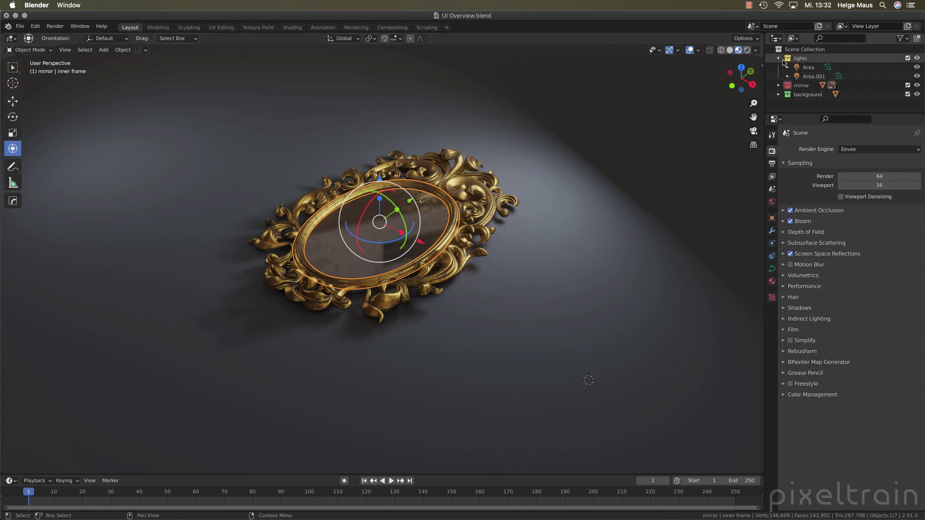
click(779, 58)
click(798, 94)
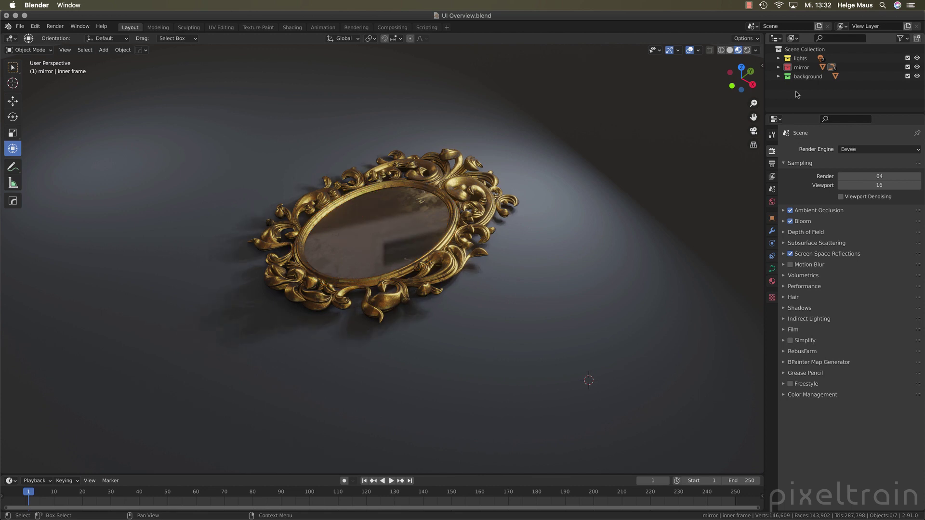
click(35, 26)
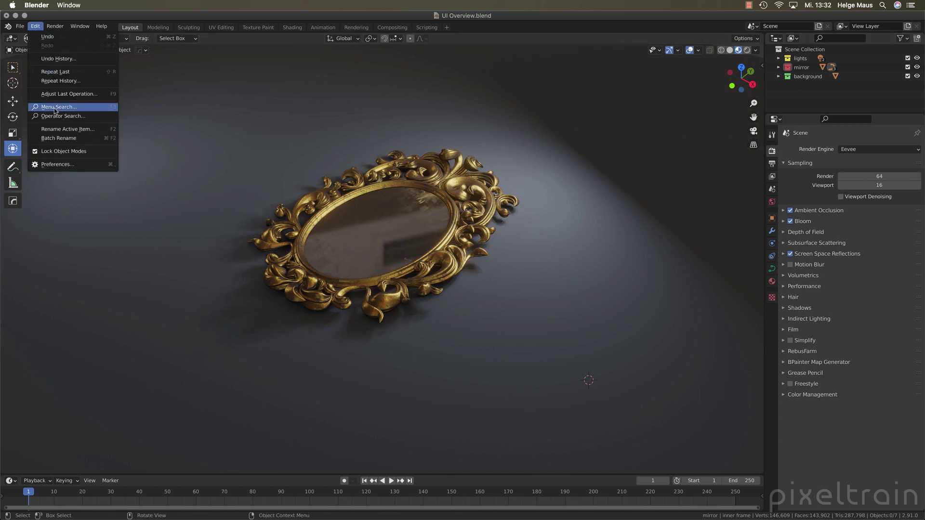
click(58, 164)
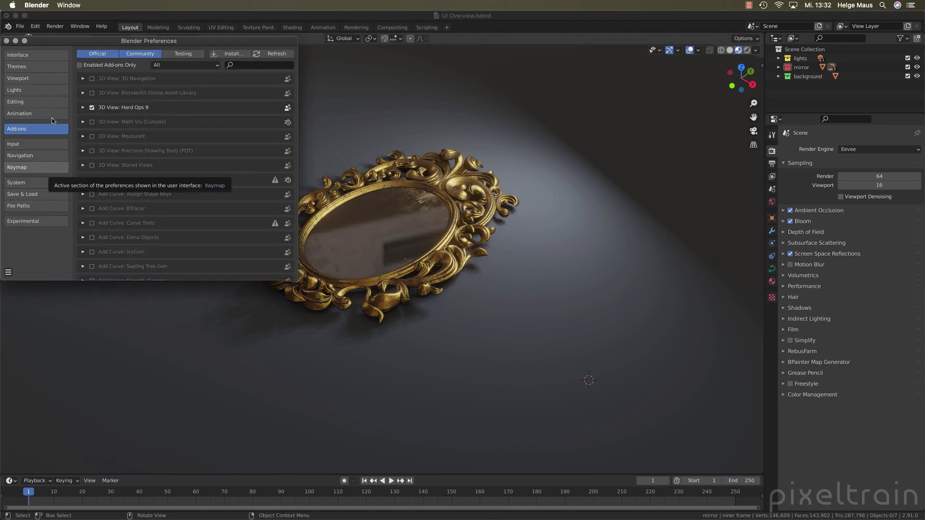
click(16, 67)
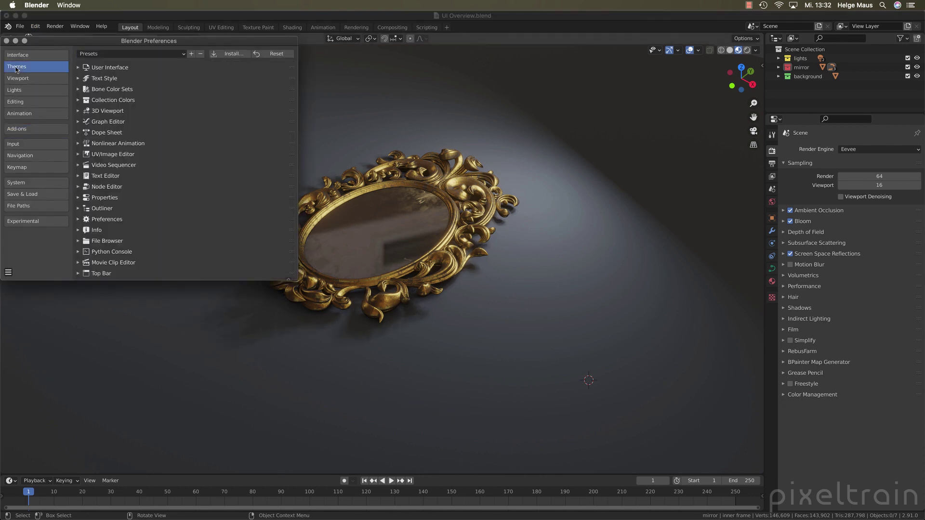
click(86, 103)
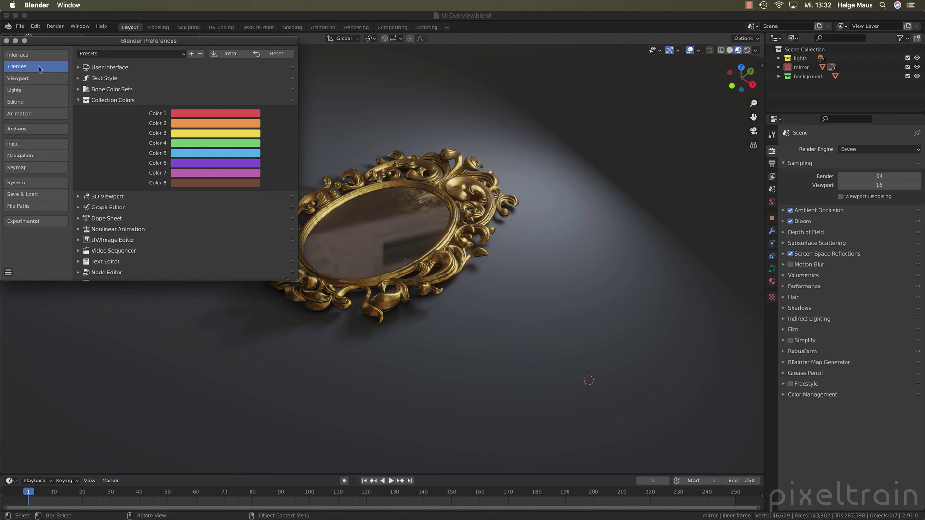
click(7, 41)
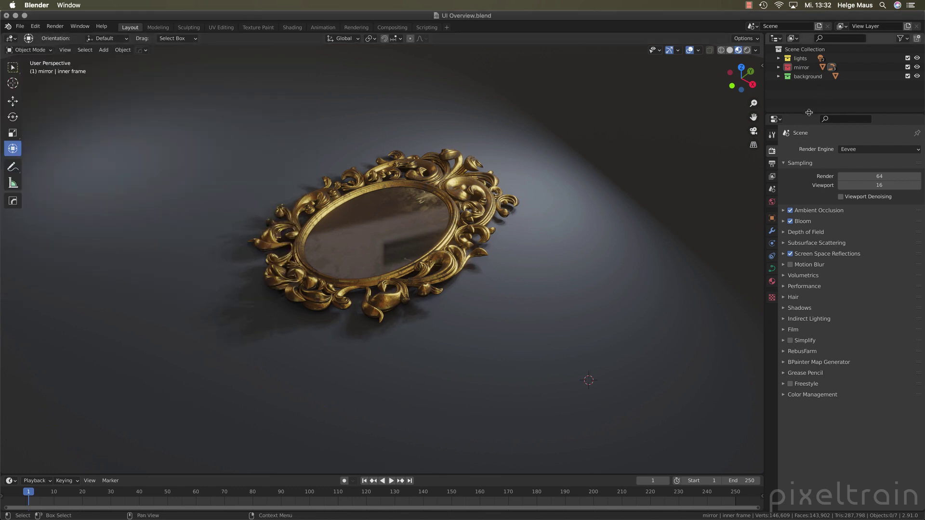
Step: Make the Outliner taller and try extra restriction toggles, briefly excluding the mirror collection
drag(810, 115, 809, 156)
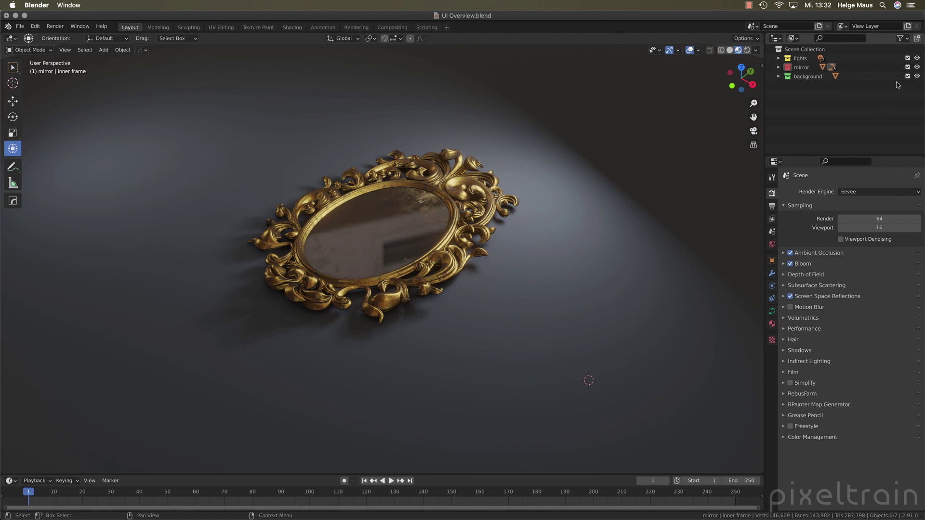
click(904, 39)
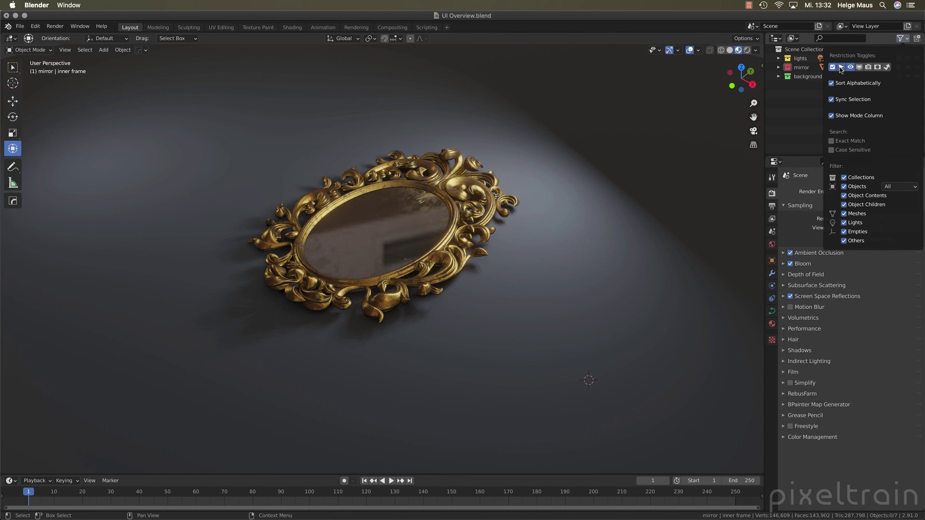
drag(863, 72, 889, 70)
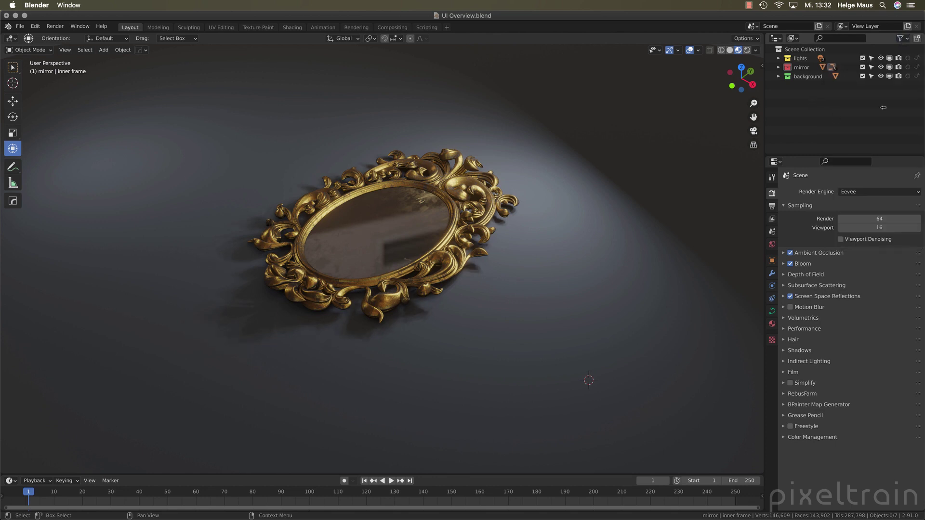
click(862, 68)
click(863, 68)
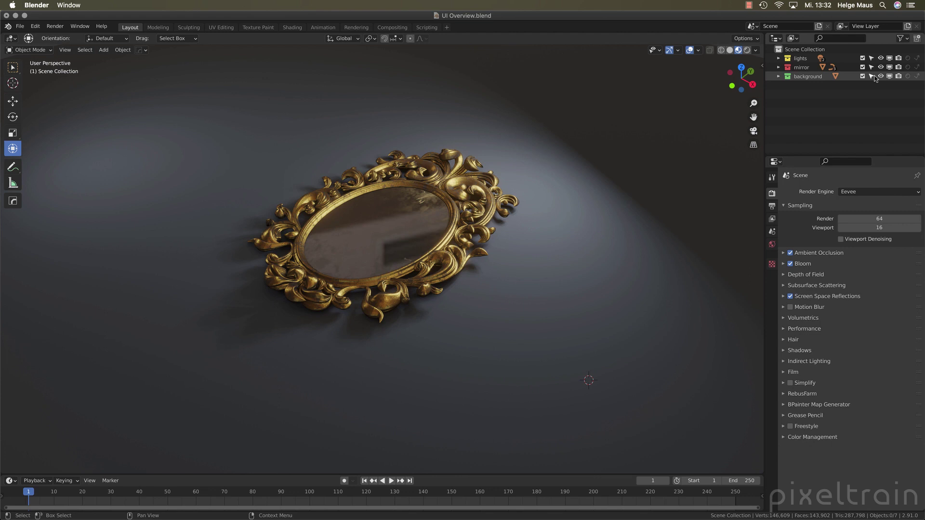
click(901, 38)
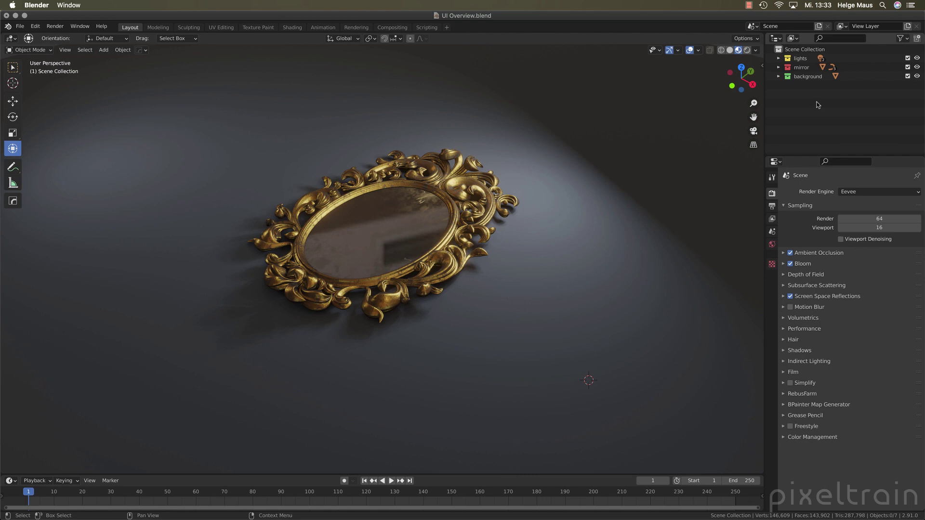
click(779, 68)
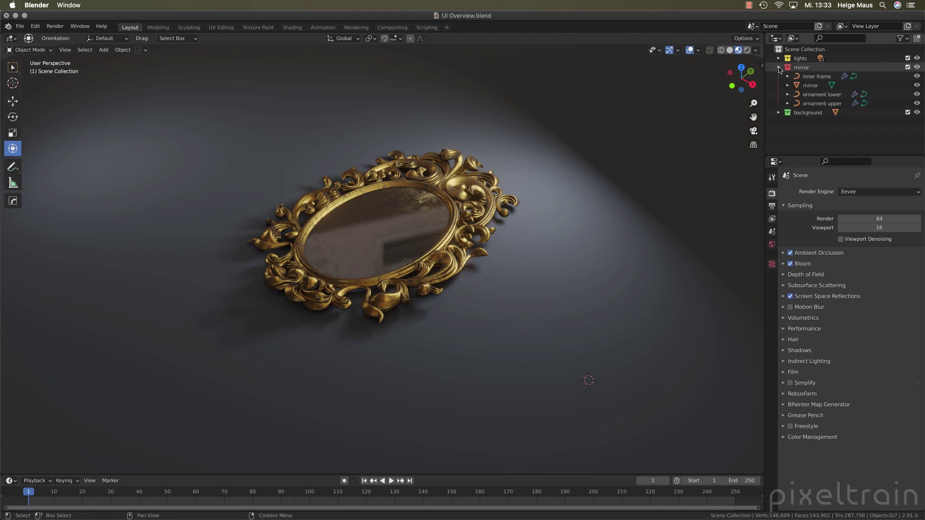
click(788, 85)
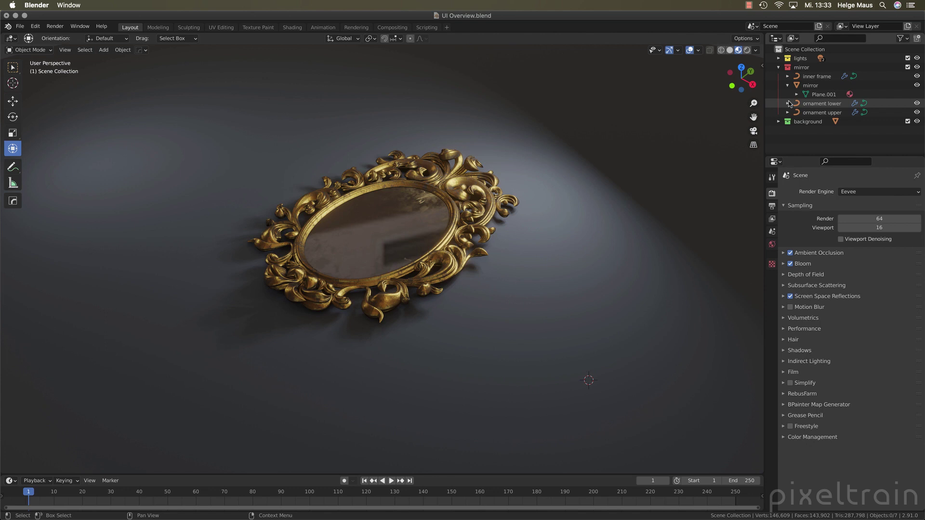
click(787, 76)
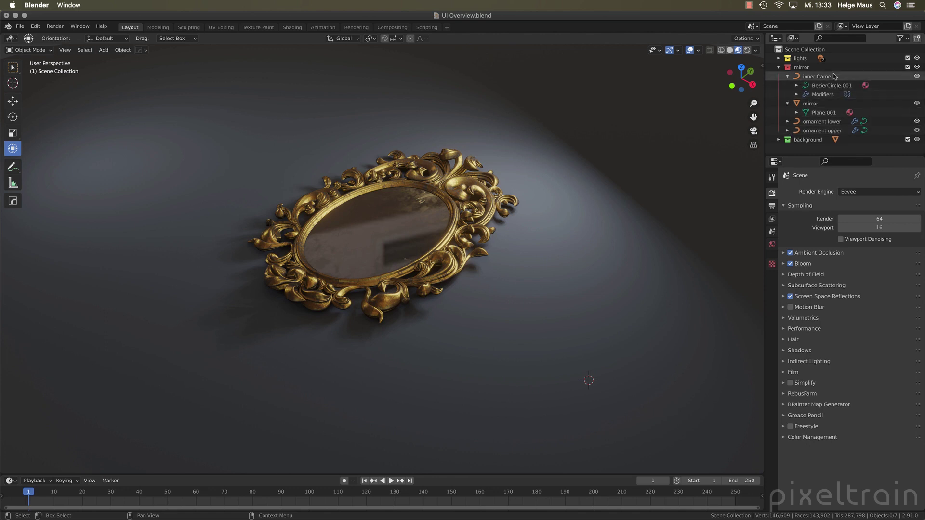
right_click(789, 69)
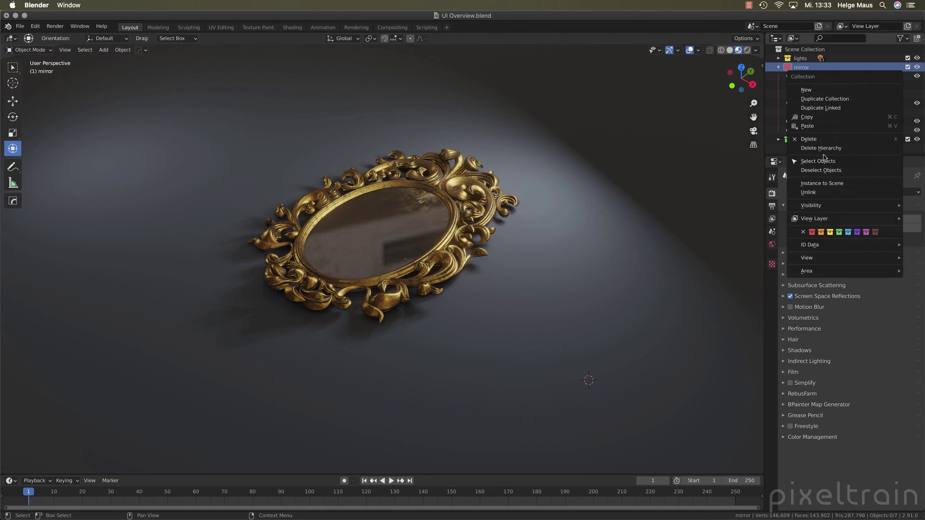
click(851, 170)
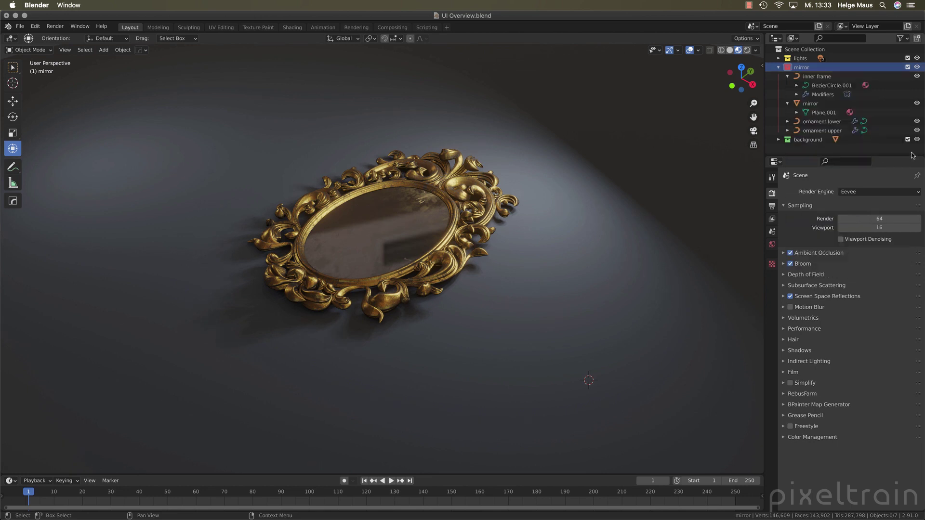
click(796, 95)
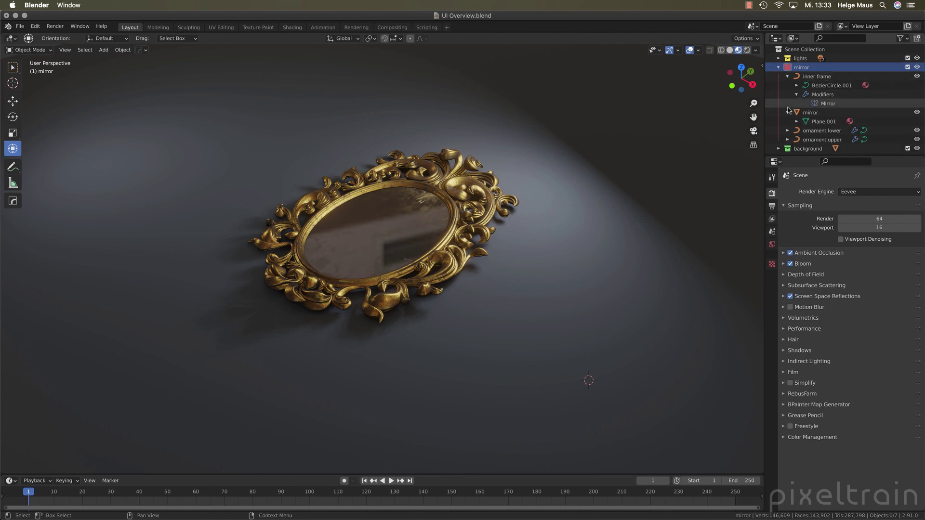
right_click(816, 104)
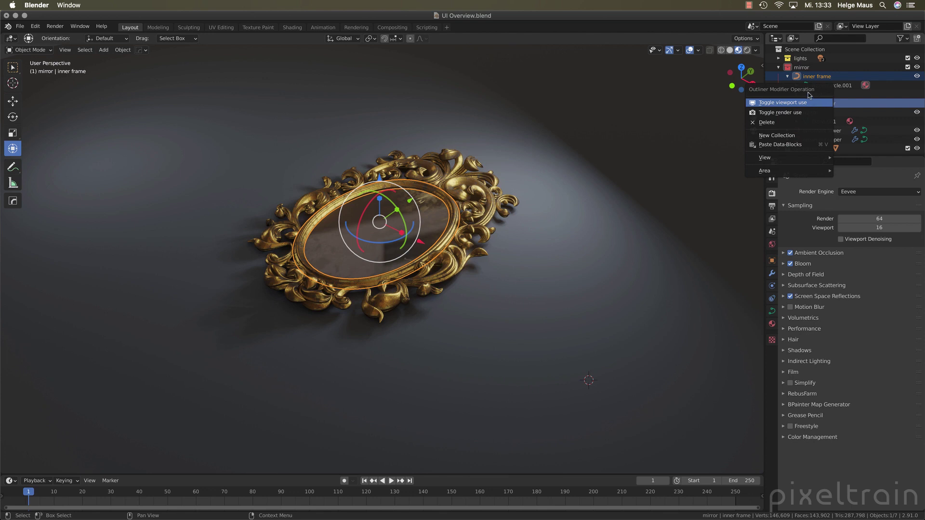
mouse_move(808, 161)
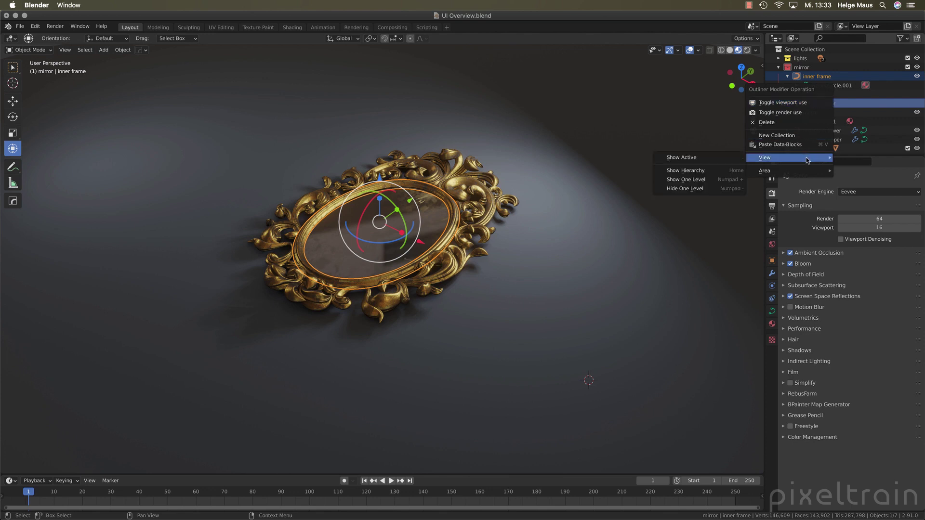
key(Escape)
right_click(824, 86)
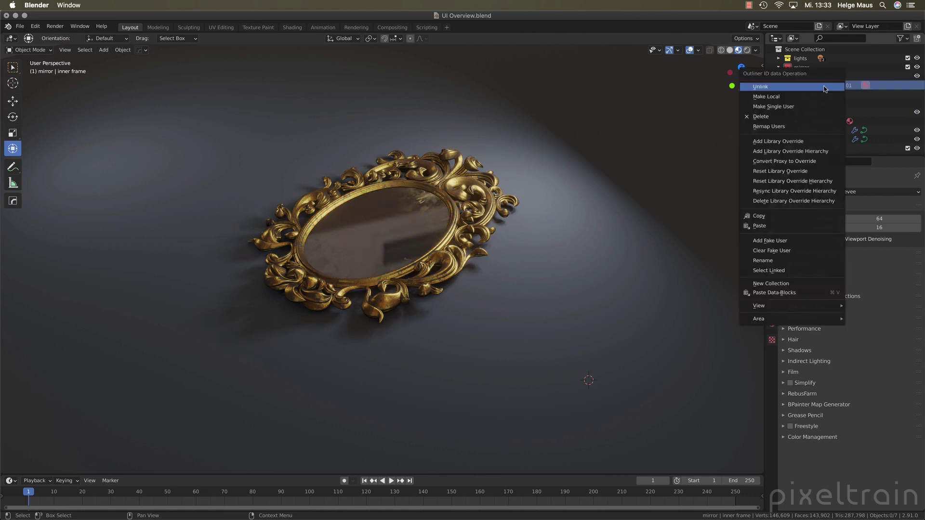
click(824, 86)
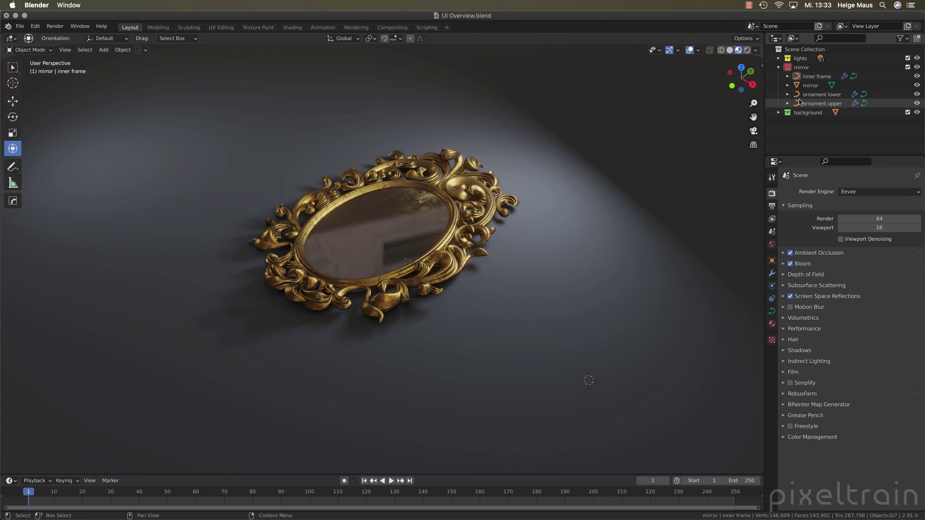
click(779, 67)
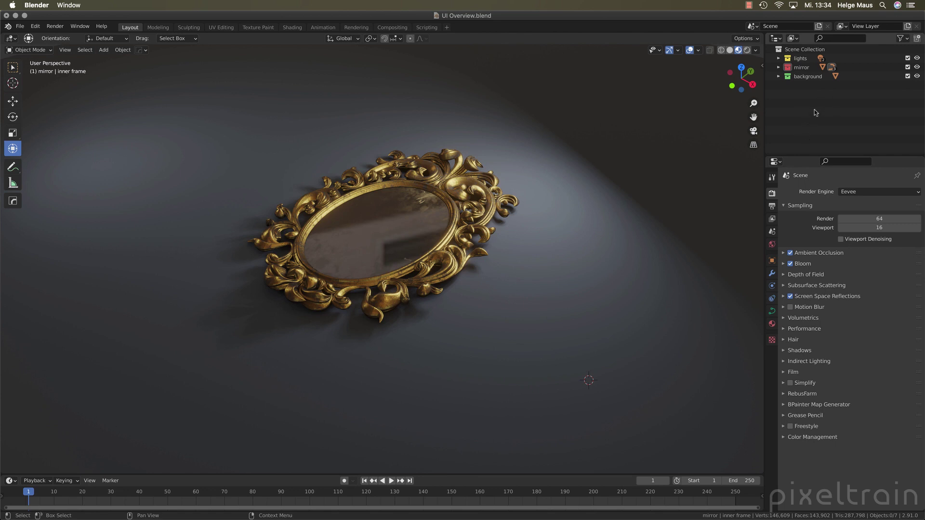
Step: Create a new empty scene, Scene.001, and add a default cube at the origin
click(818, 27)
click(777, 43)
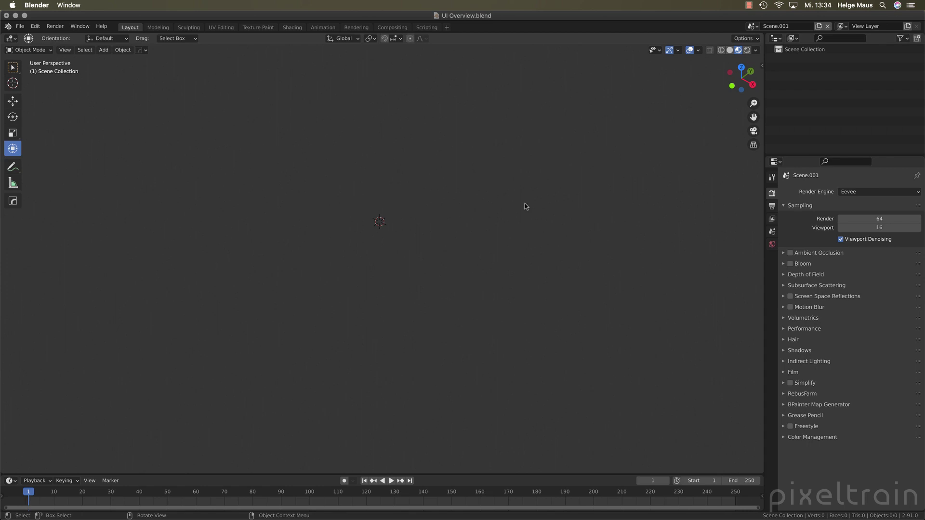
key(shift+a)
mouse_move(514, 47)
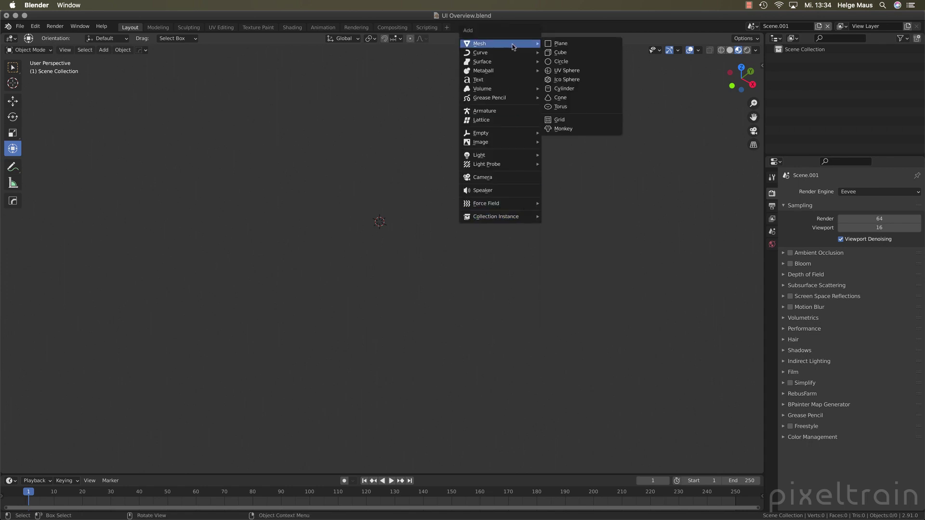
click(580, 54)
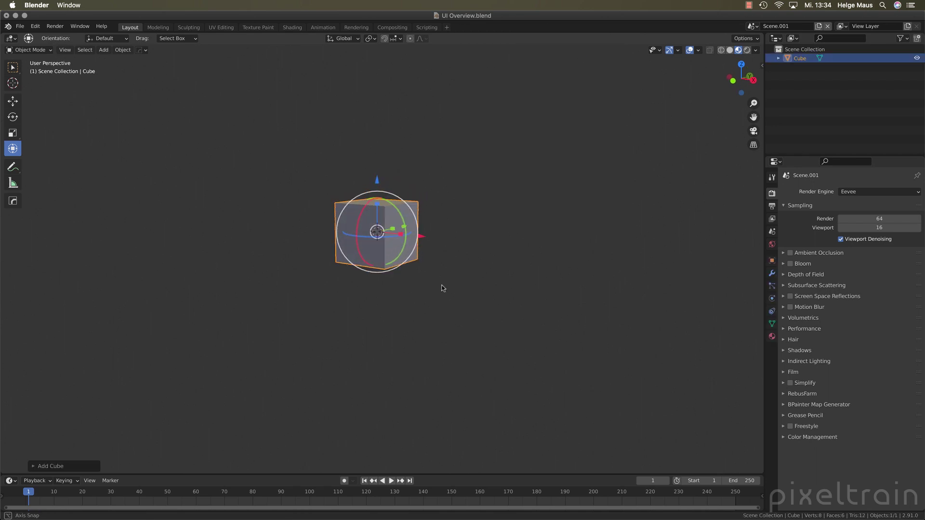
middle_drag(442, 289, 429, 293)
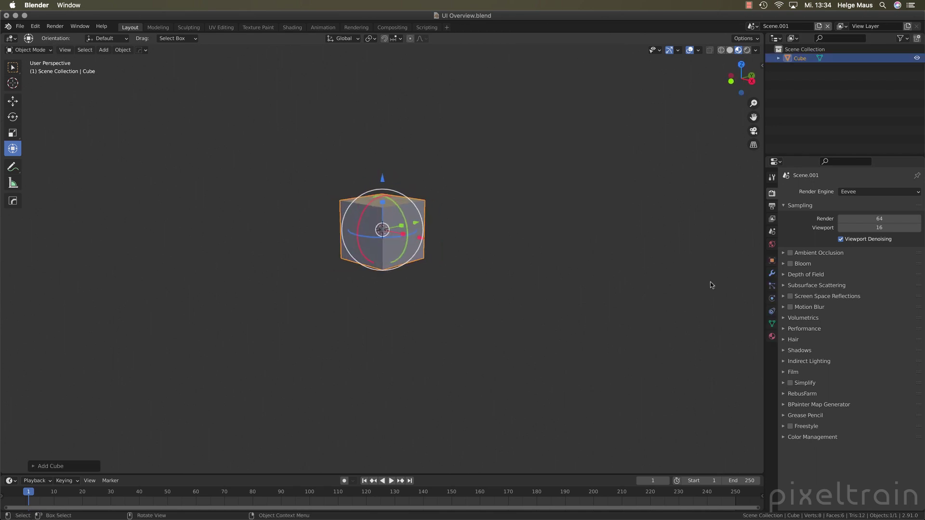
Step: Add a Subdivision Surface modifier set to Simple with viewport level 2
click(771, 274)
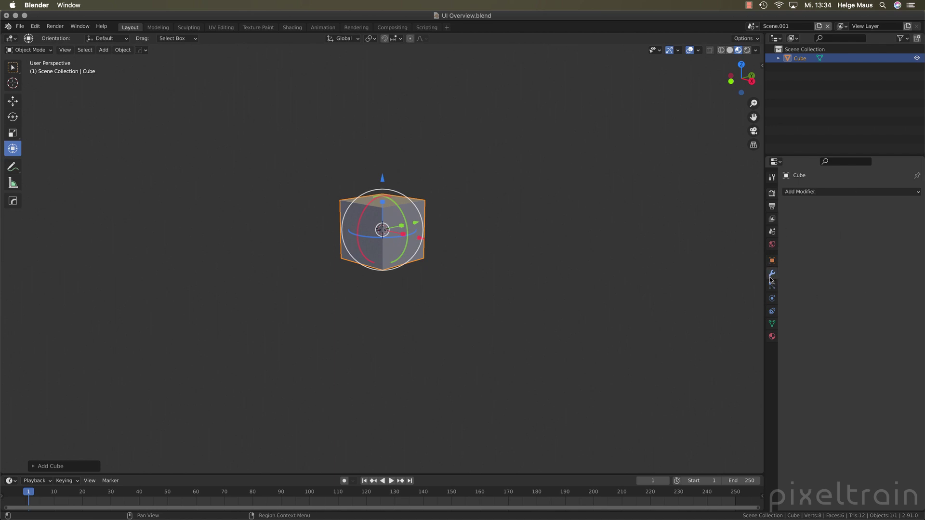
click(849, 193)
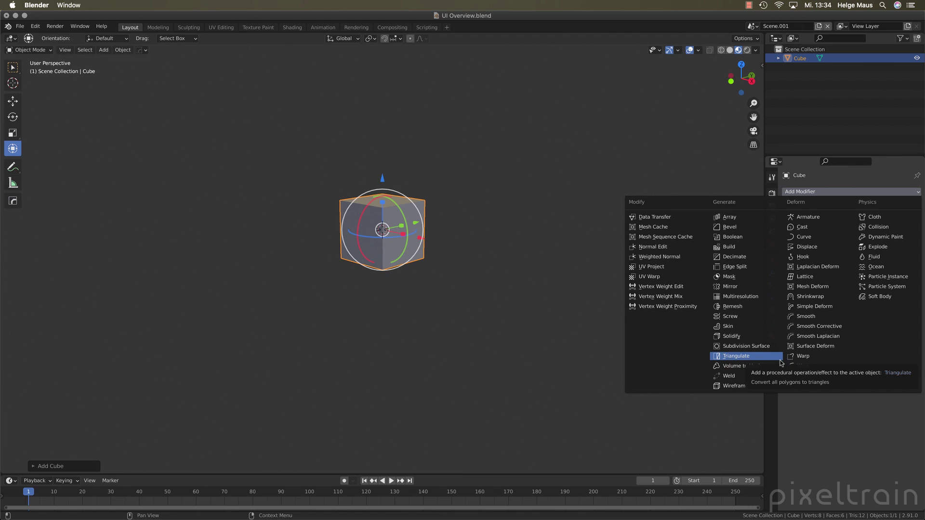
click(755, 347)
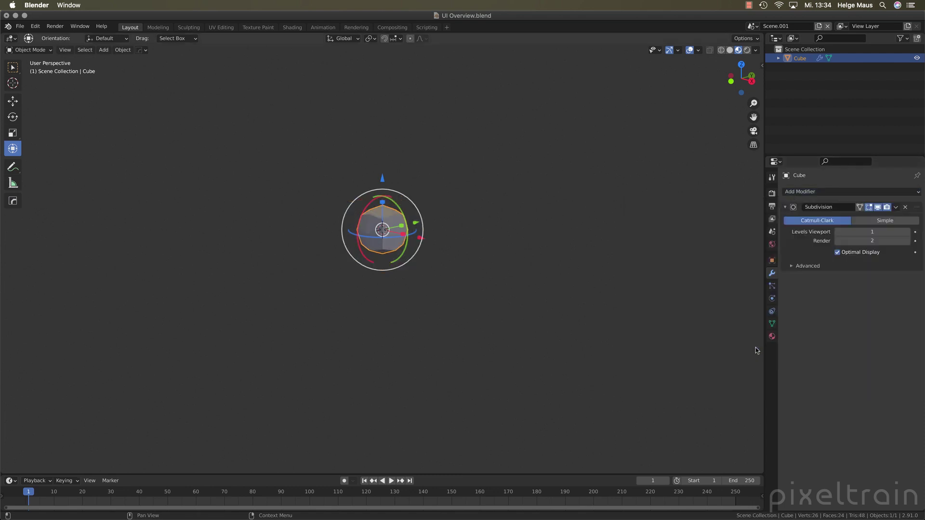
click(902, 220)
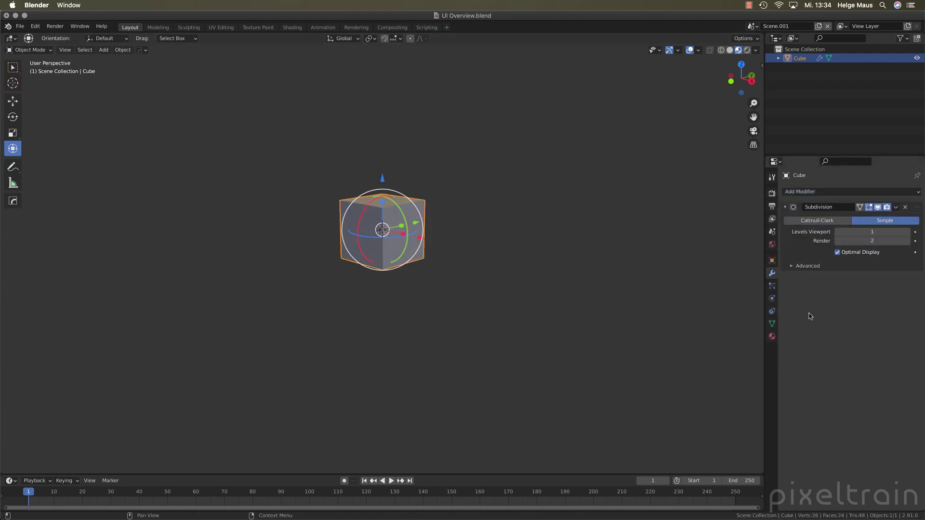
click(906, 233)
Step: Add a Wireframe modifier and show both modifiers under Cube in the outline
click(848, 193)
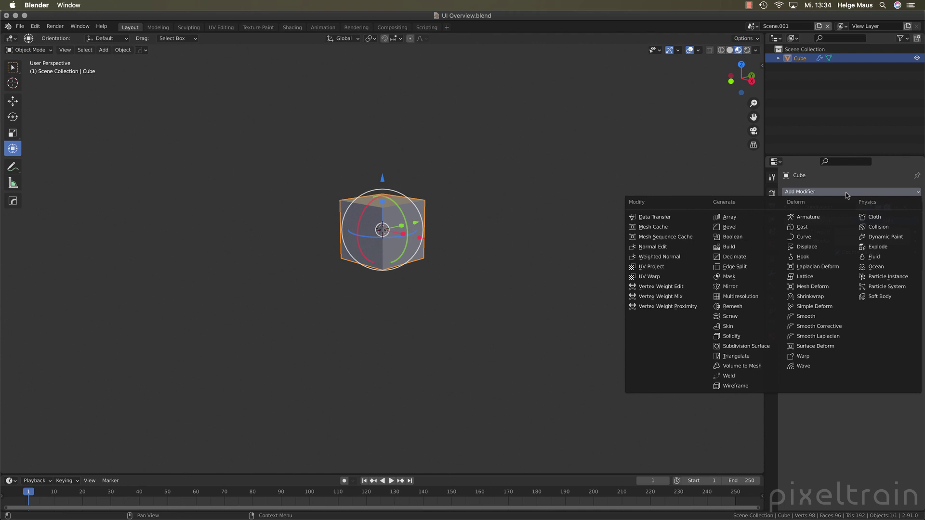
click(728, 386)
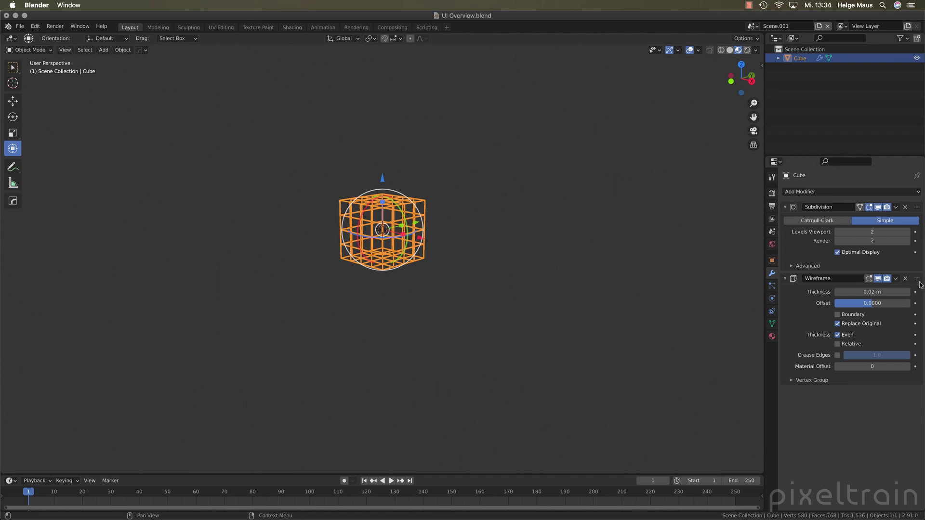
drag(917, 279, 917, 341)
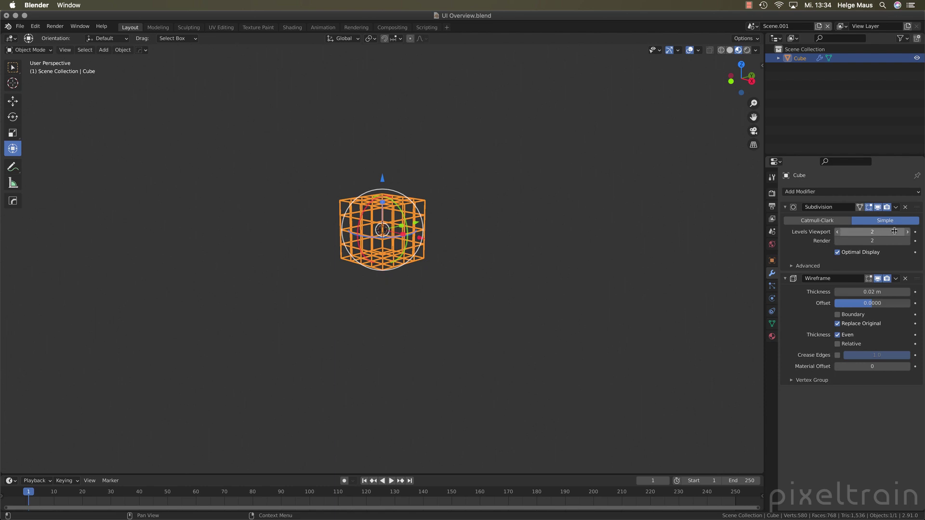
click(778, 59)
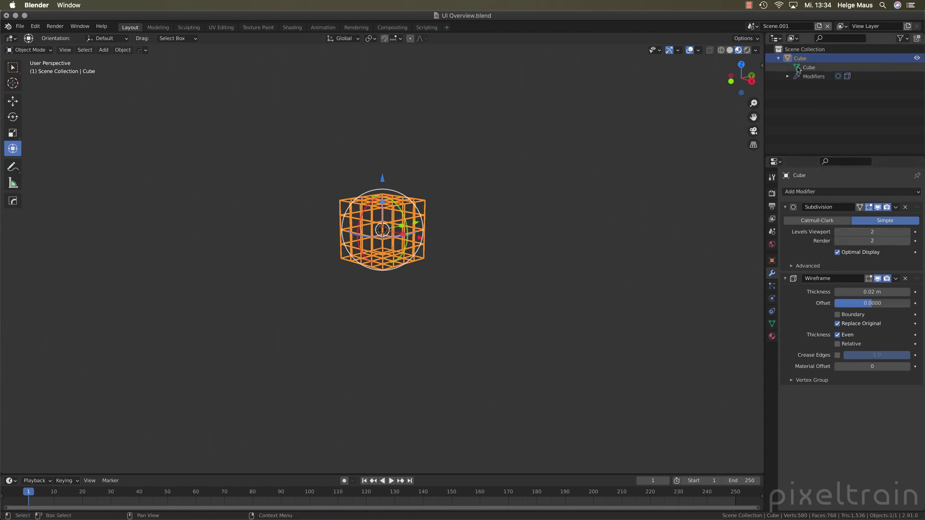
click(788, 76)
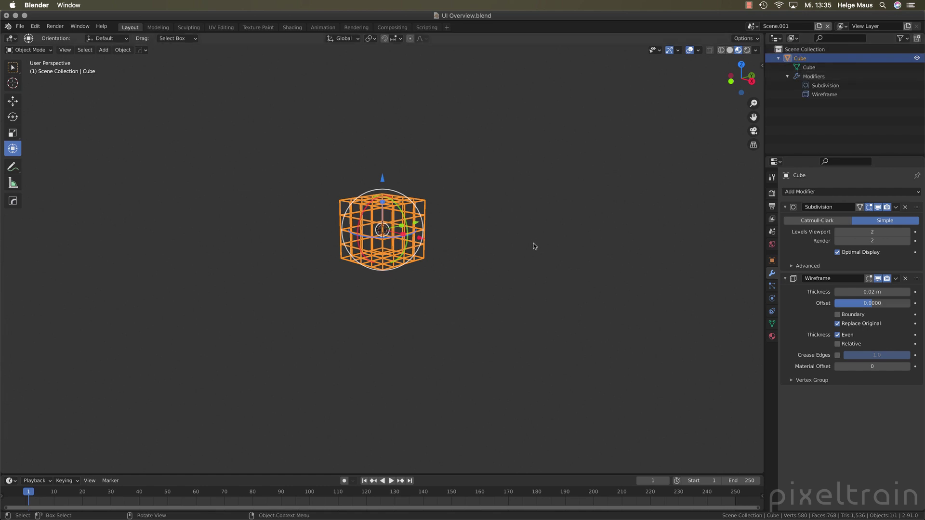
Step: Add a second cube and move it right along the X axis
key(shift+a)
mouse_move(534, 244)
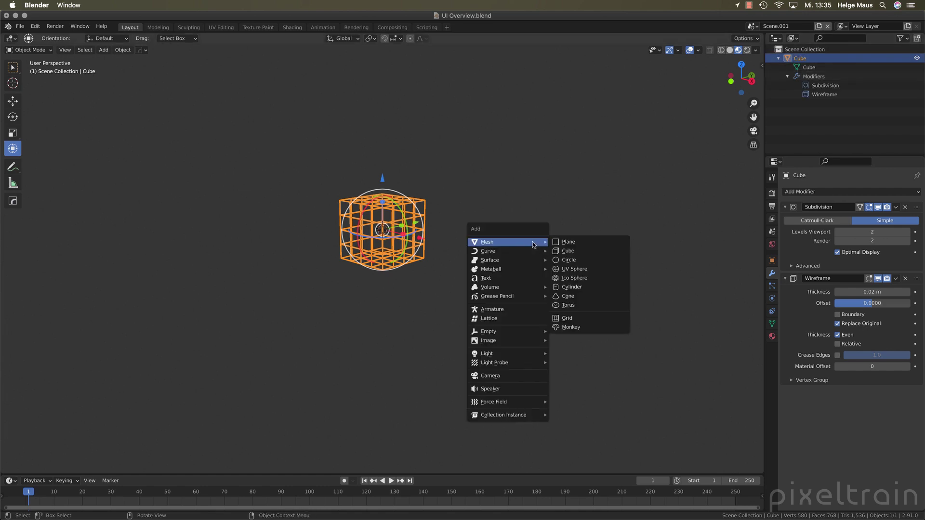
click(569, 251)
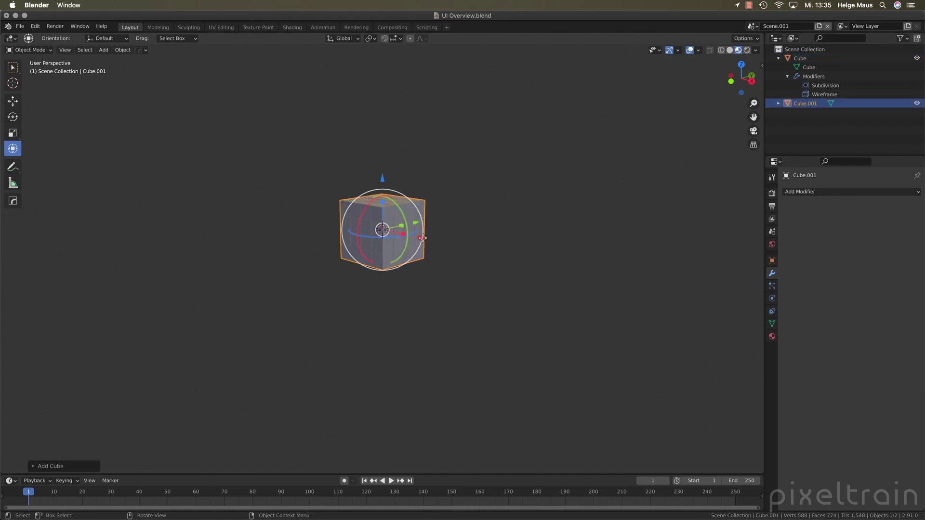
key(g)
key(x)
key(Return)
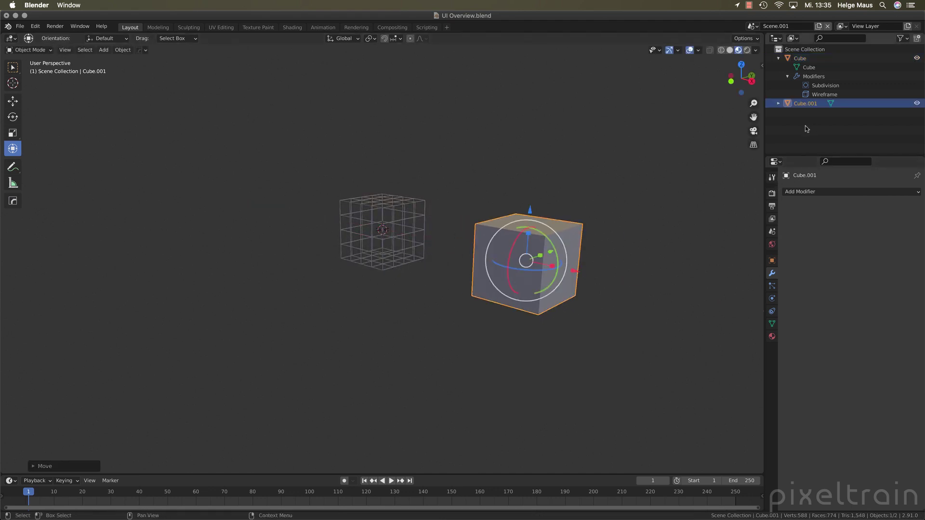
Step: Copy the Subdivision modifier onto Cube.001 in the Outliner, then delete it again
click(785, 126)
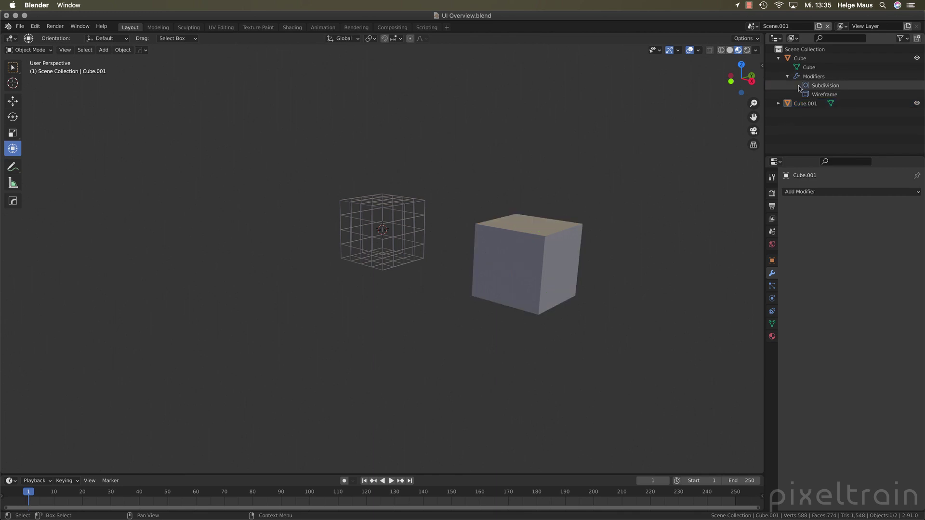
click(779, 103)
drag(807, 85, 808, 89)
drag(808, 88, 793, 107)
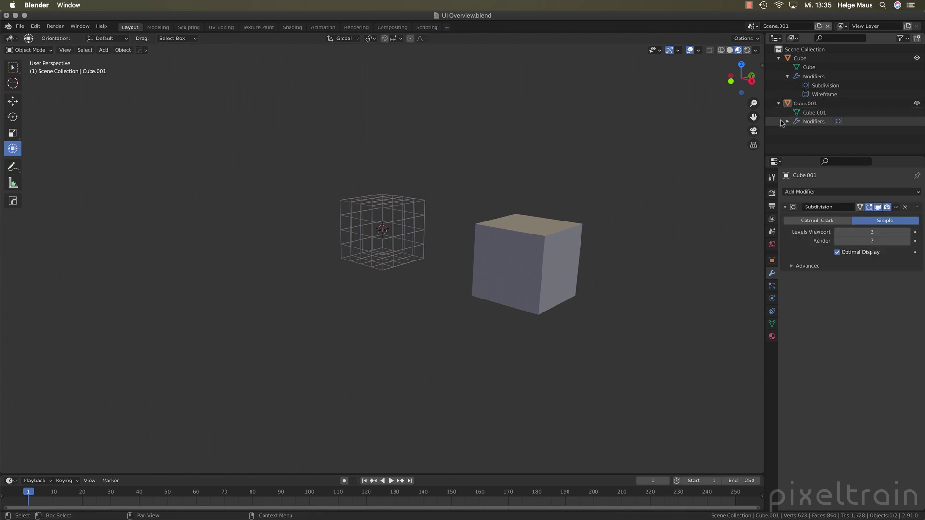
click(788, 121)
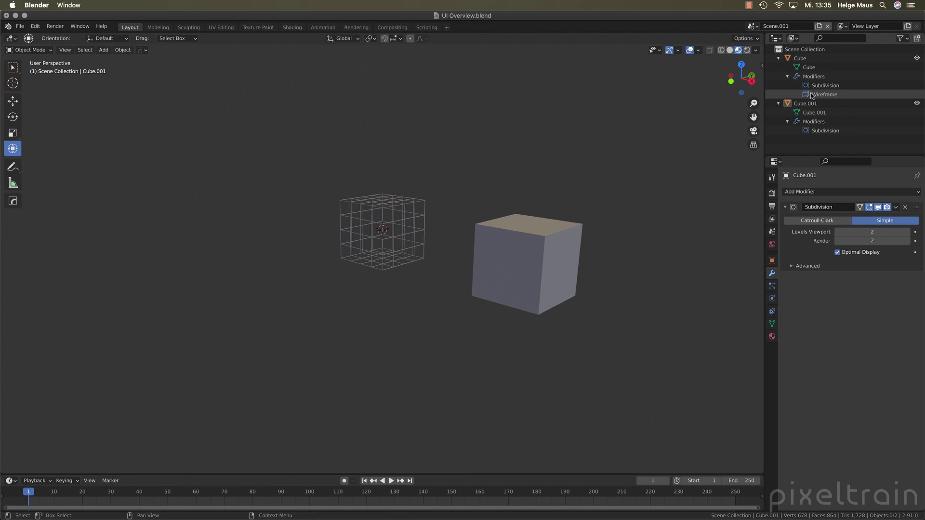
click(796, 104)
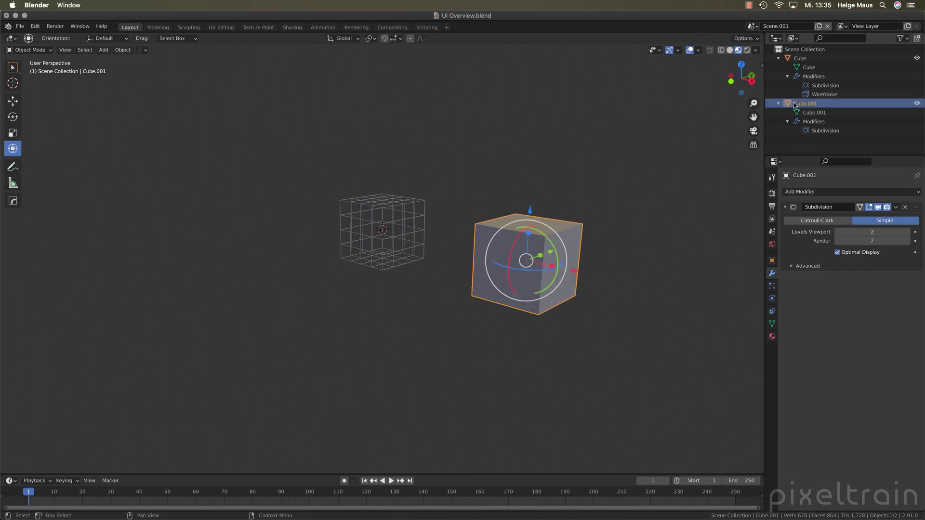
right_click(808, 131)
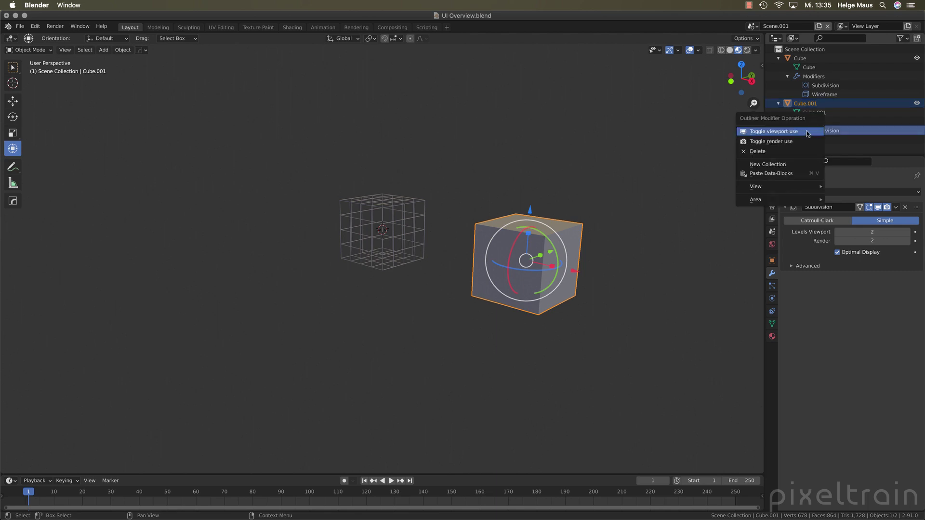
click(796, 151)
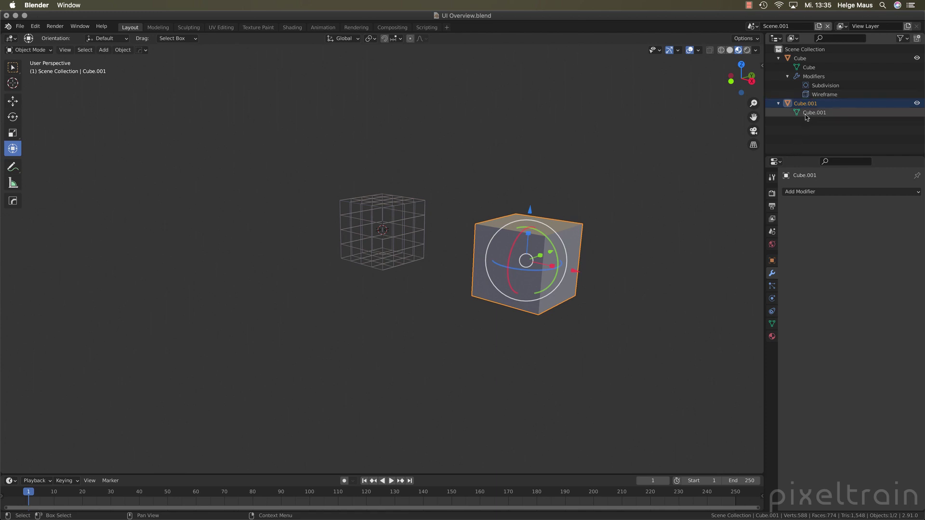
Step: Copy the Wireframe modifier onto Cube.001, then place a caged copy, Cube.002, left of the first cube
drag(808, 95, 810, 133)
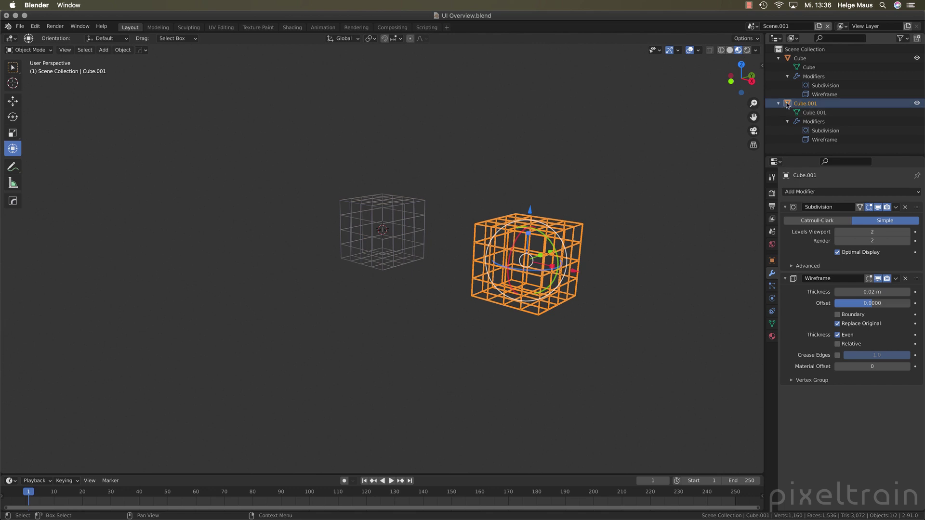
drag(789, 107, 249, 280)
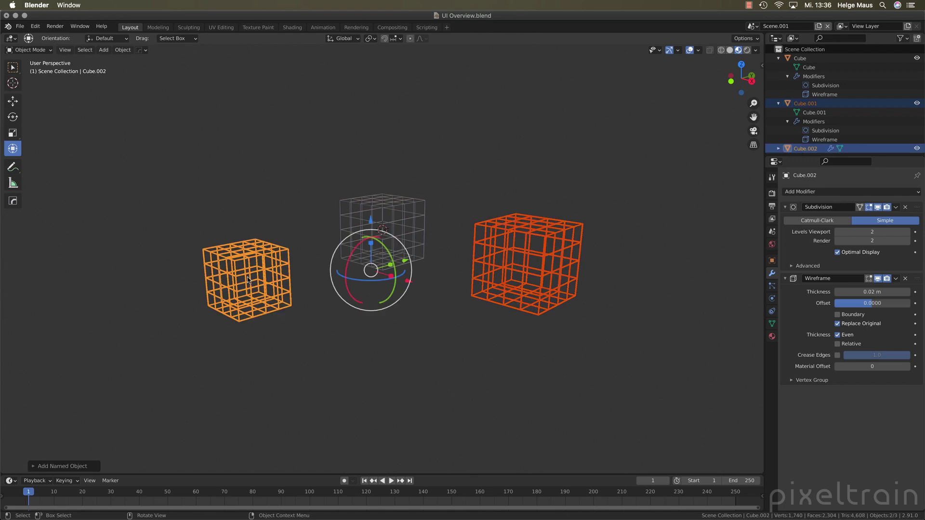
Step: Drag Cube.002 from the Outliner into the viewport to add another wireframe cube copy, Cube.003
click(779, 104)
click(779, 112)
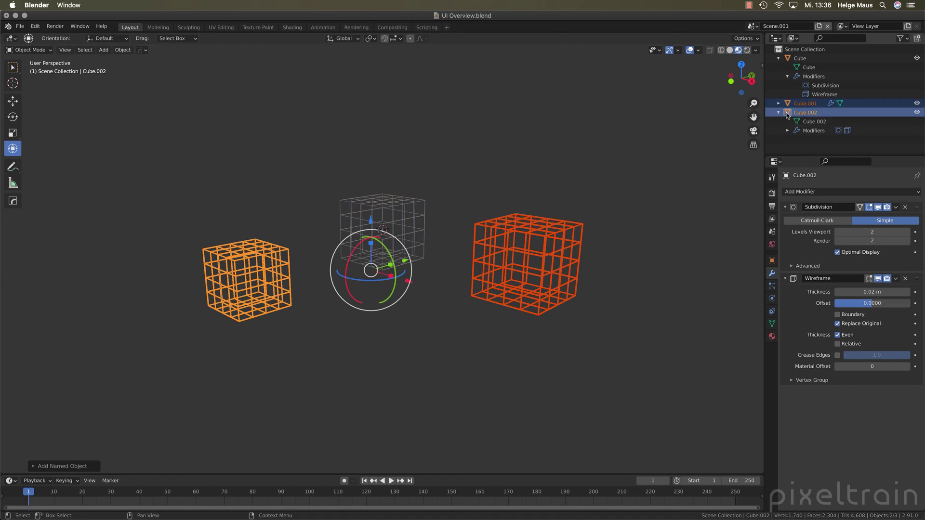
drag(787, 116, 232, 122)
middle_drag(579, 143, 424, 194)
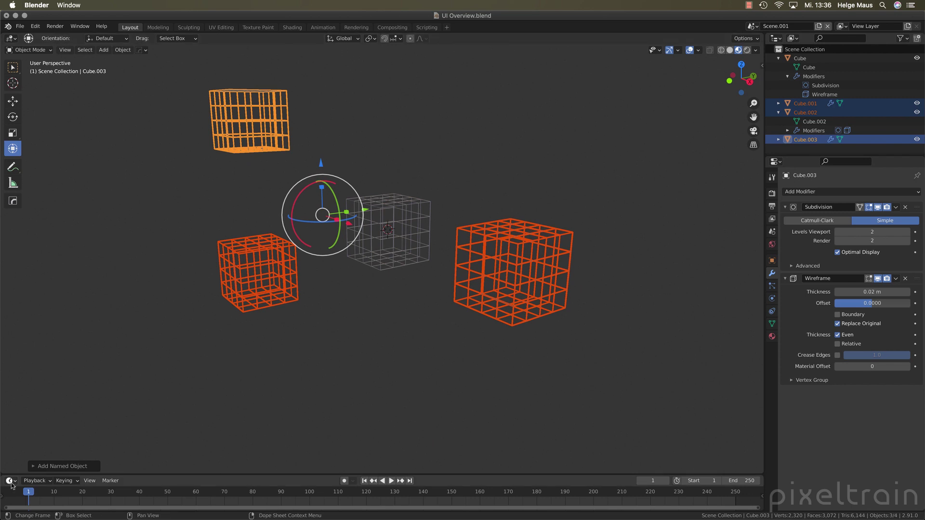
Step: Adjust Cube.003's placement in the Add Named Object panel, then collapse the Cube and Cube.002 Outliner entries
click(36, 467)
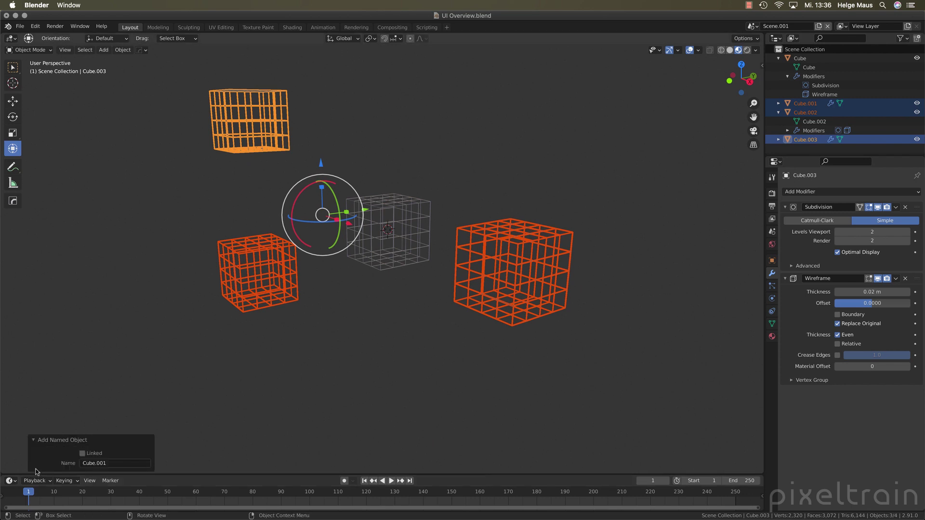
click(89, 457)
click(88, 457)
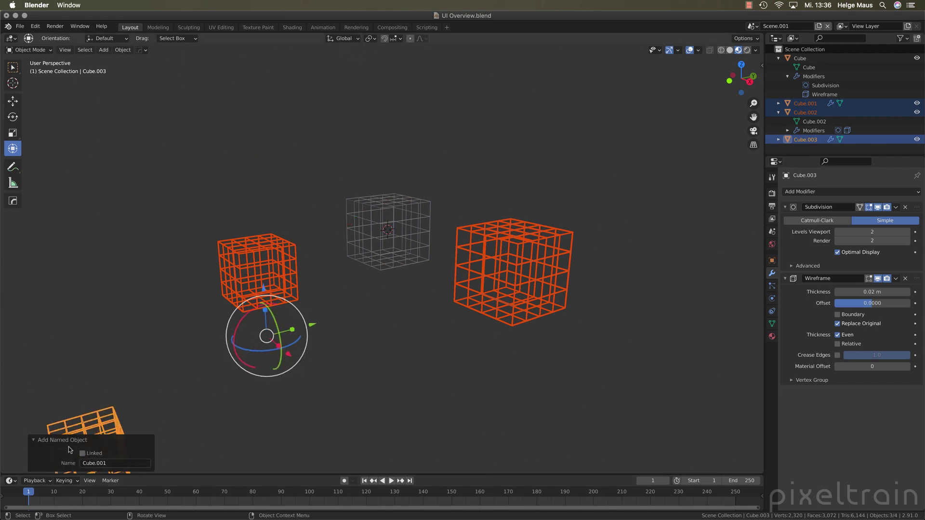
click(38, 440)
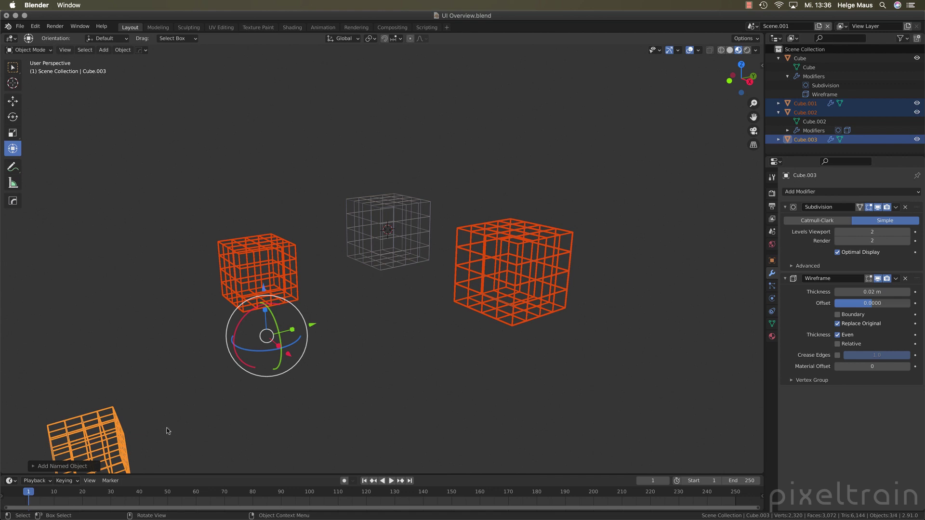
click(779, 112)
click(779, 58)
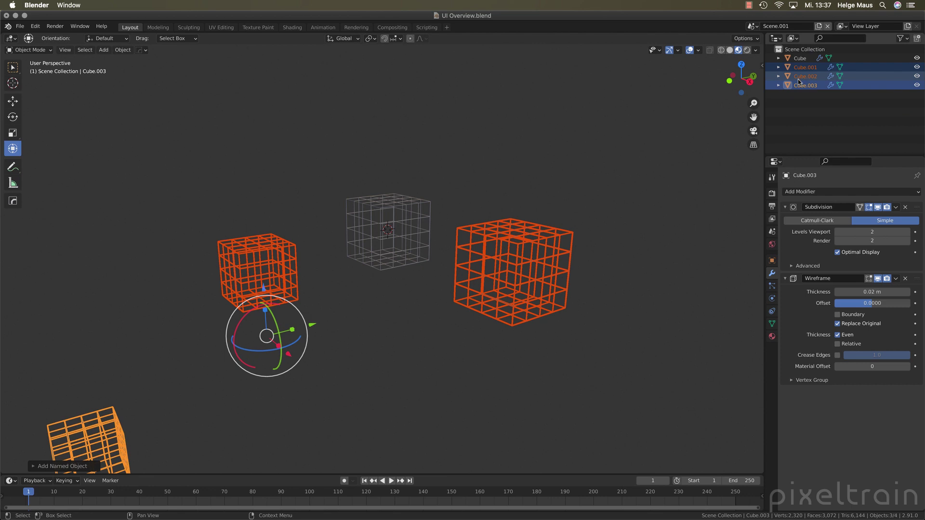
Step: Switch to the scene named Scene with the gold mirror and show its Render Properties
click(753, 26)
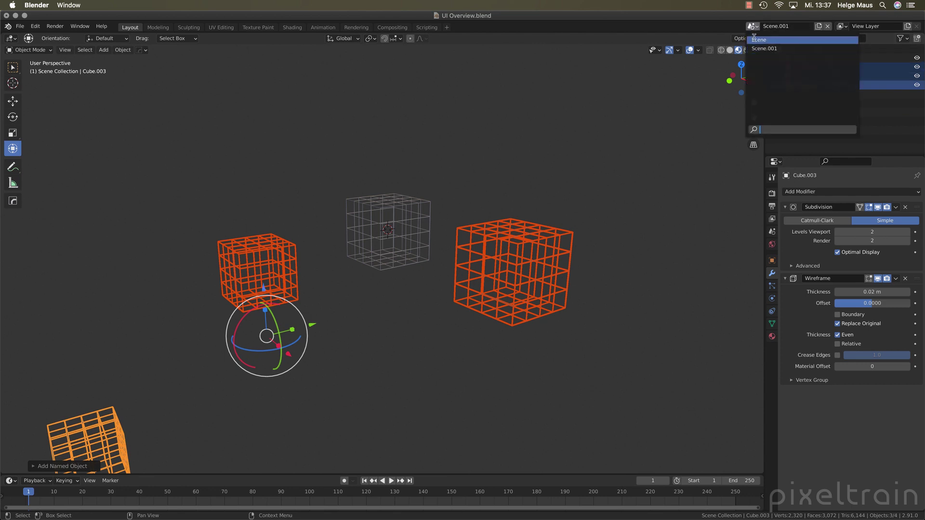
click(758, 40)
middle_drag(395, 208, 446, 257)
click(772, 191)
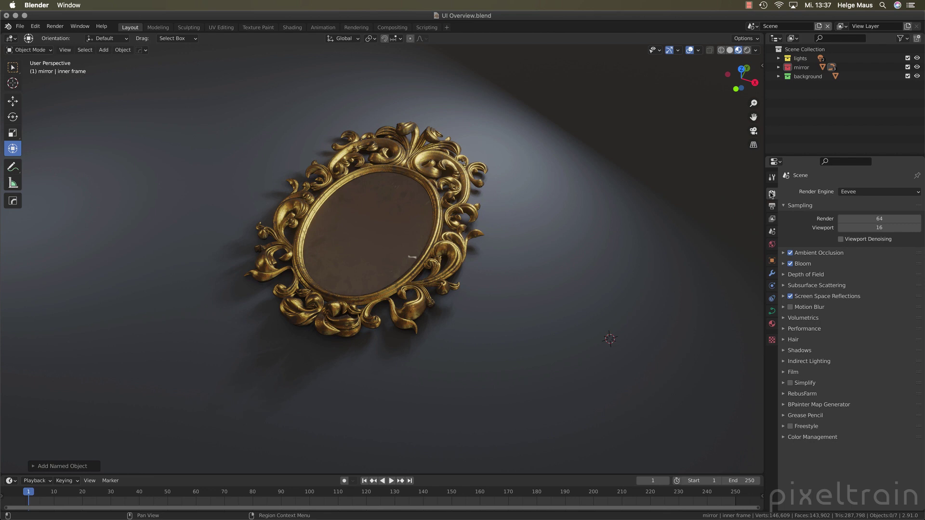
Step: Search the render properties for 'sam' to show Sampling, Subsurface Scattering and Volumetrics samples
click(839, 163)
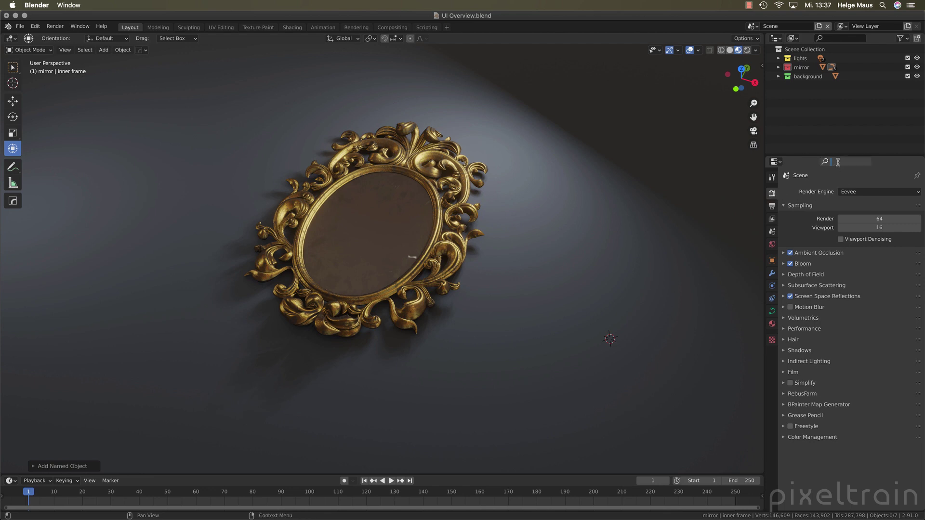
text(sam)
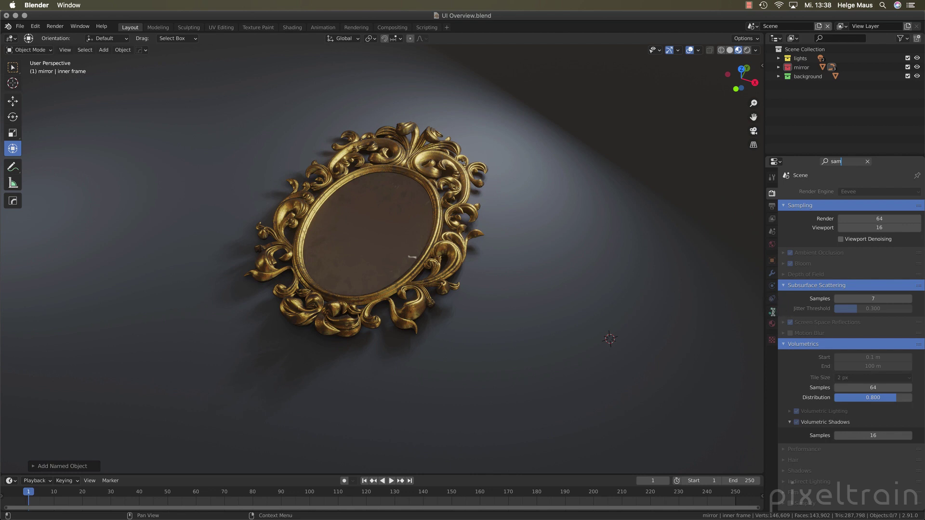
click(773, 312)
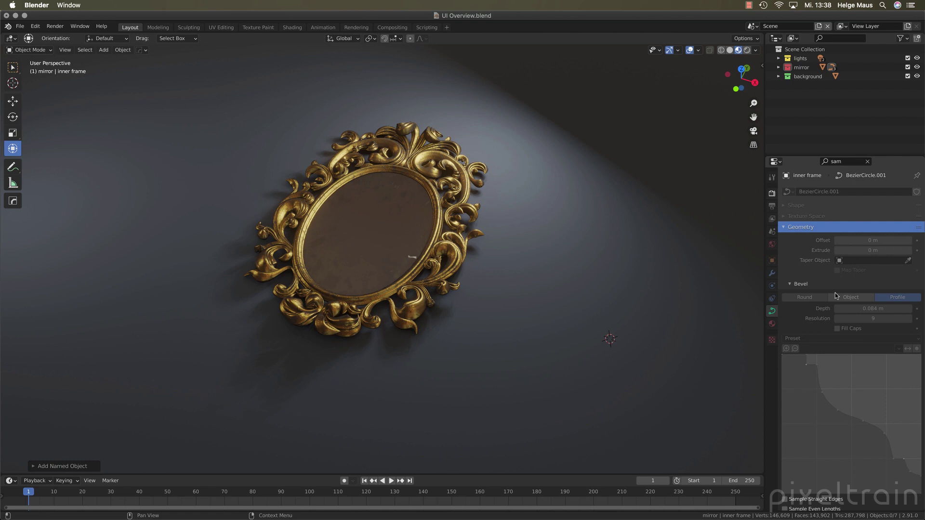
scroll(835, 293, down, 3)
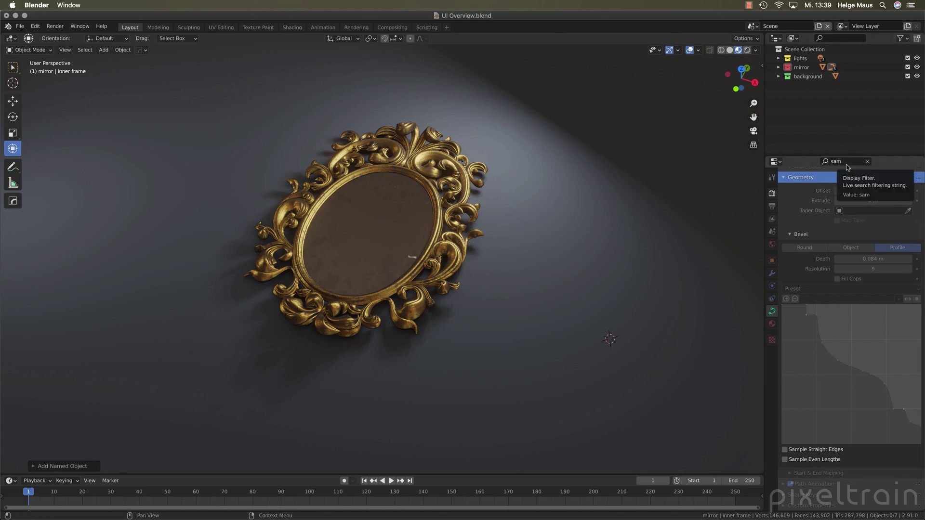
click(773, 194)
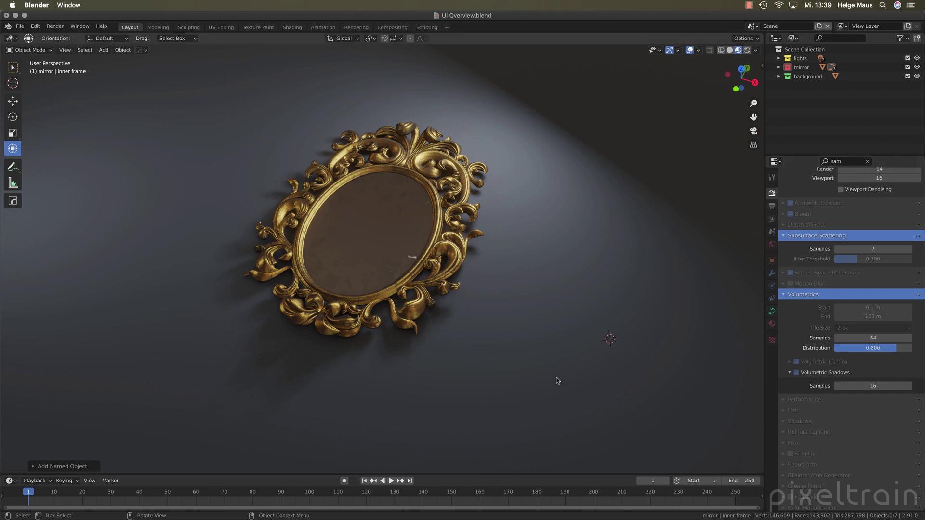
key(alt)
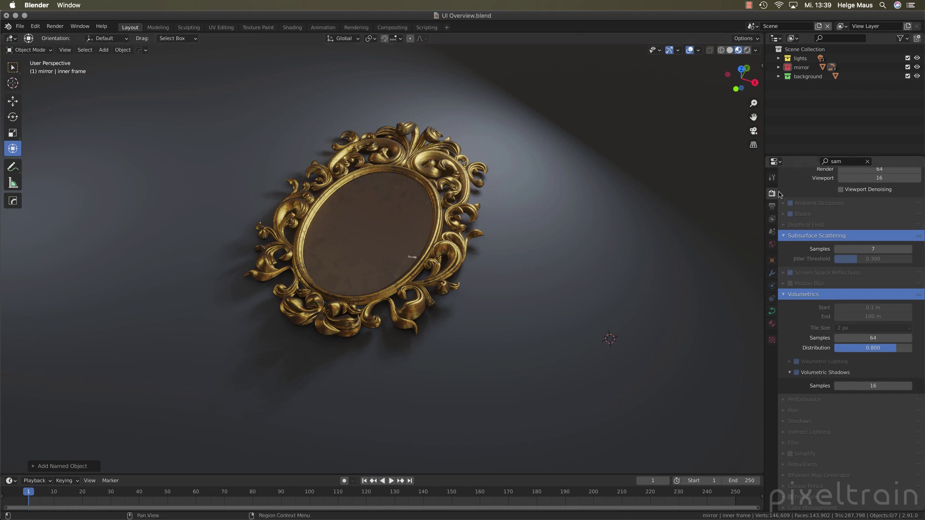
key(alt+f)
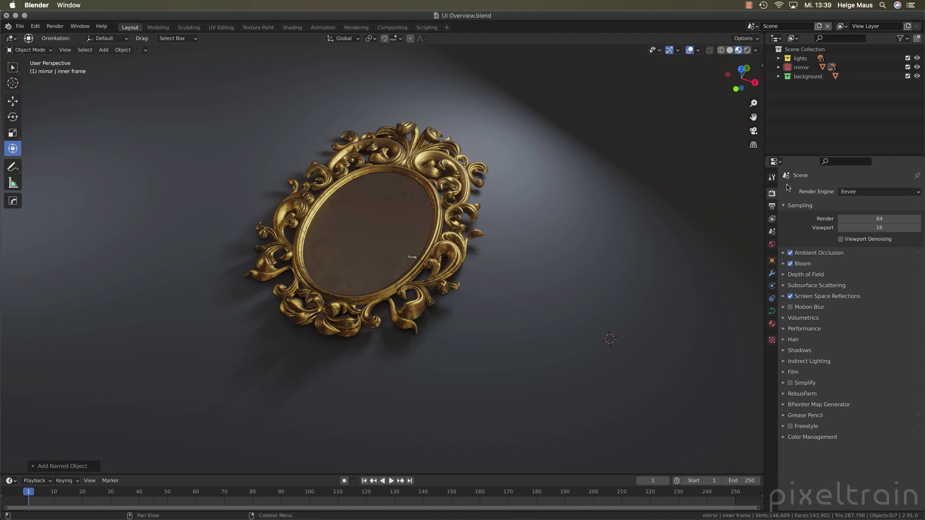
Step: Open the F3 operator search menu over the mirror scene in the 3D viewport
key(ctrl+f)
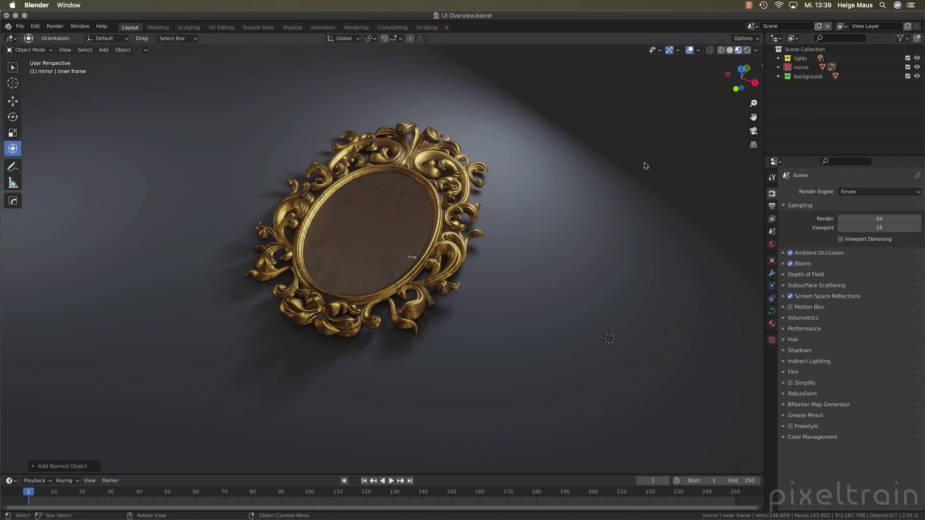
middle_drag(416, 321, 424, 338)
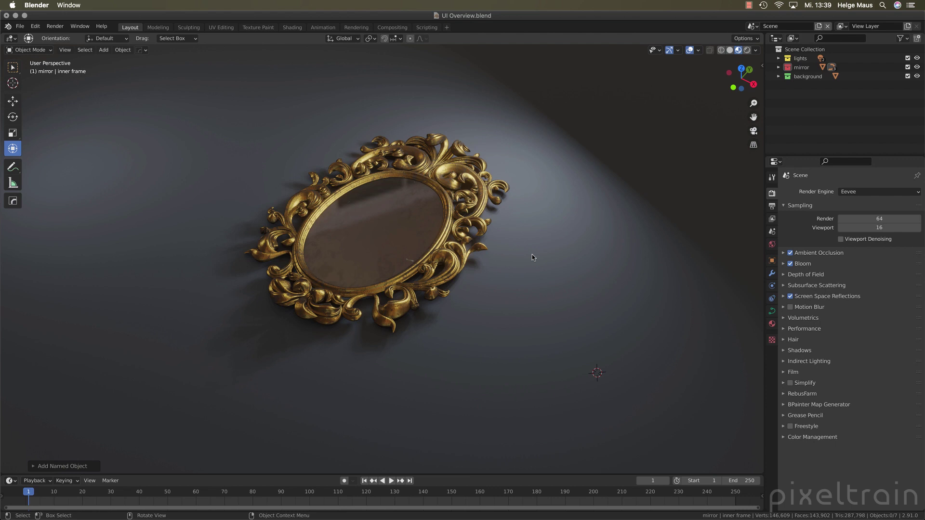
key(F3)
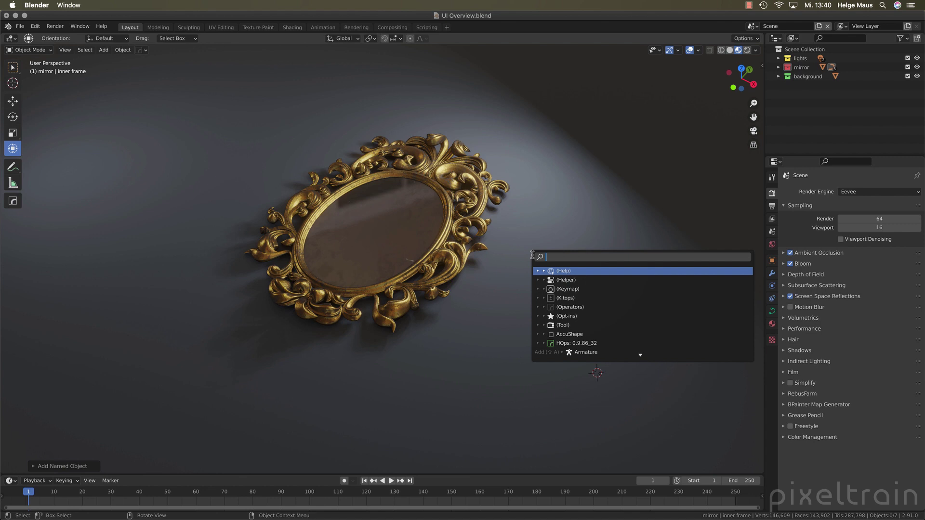
Step: Fuzzy-search 'q sm' to highlight Quick Smoke, then close the search without running it
text(q)
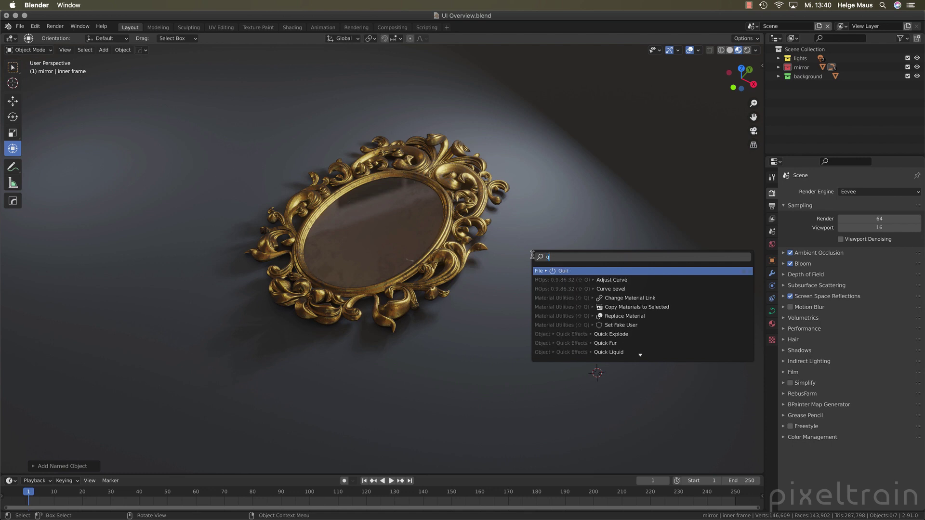
text( sm)
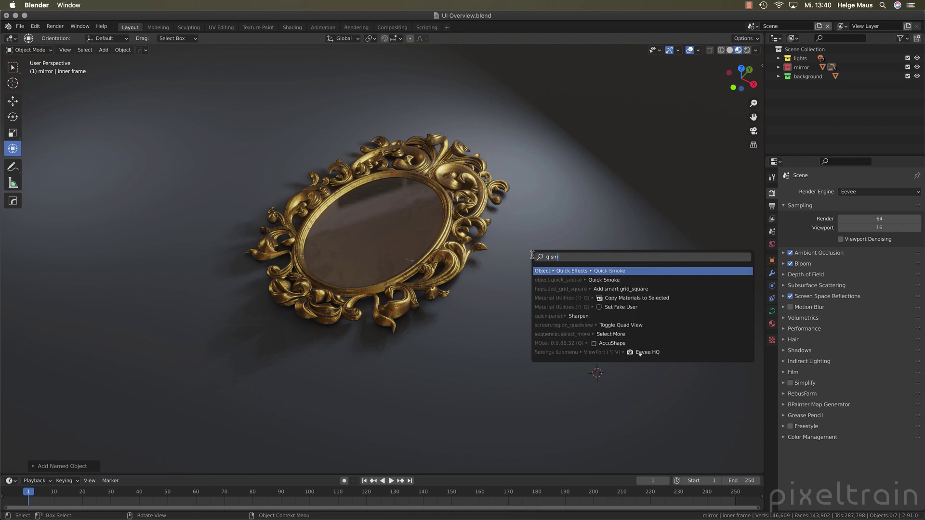
key(Down)
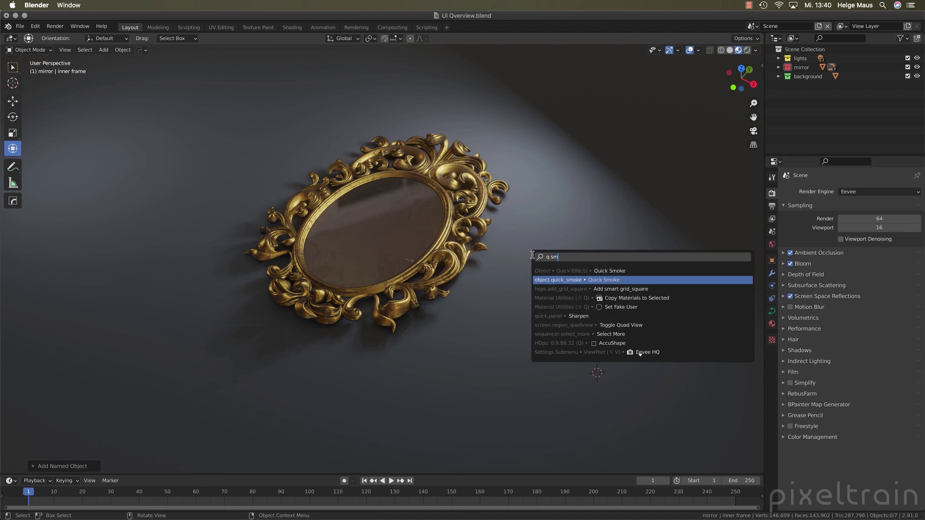
key(Down)
key(Up)
key(Up)
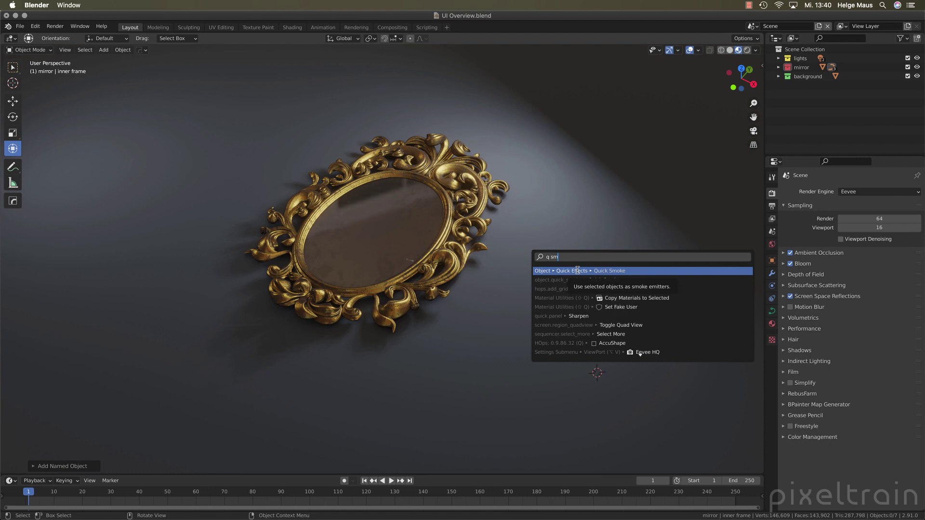
key(Escape)
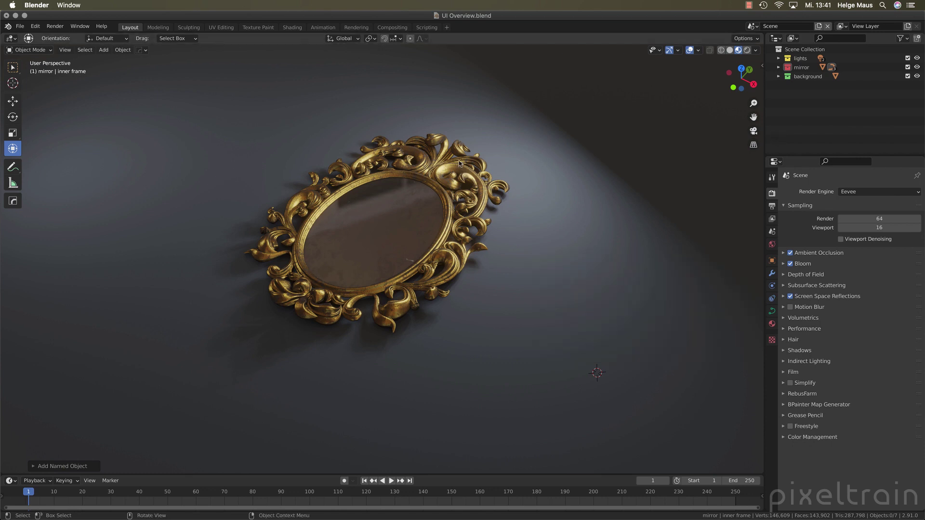
Step: Switch to the Shading workspace and frame the gold material's Mapping, Value, Procedural grunge and Add nodes
click(258, 28)
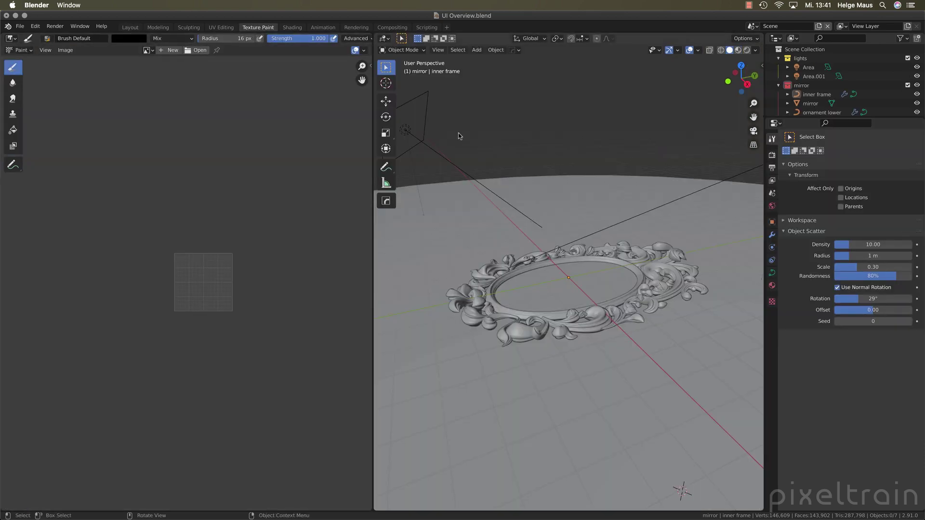
click(292, 28)
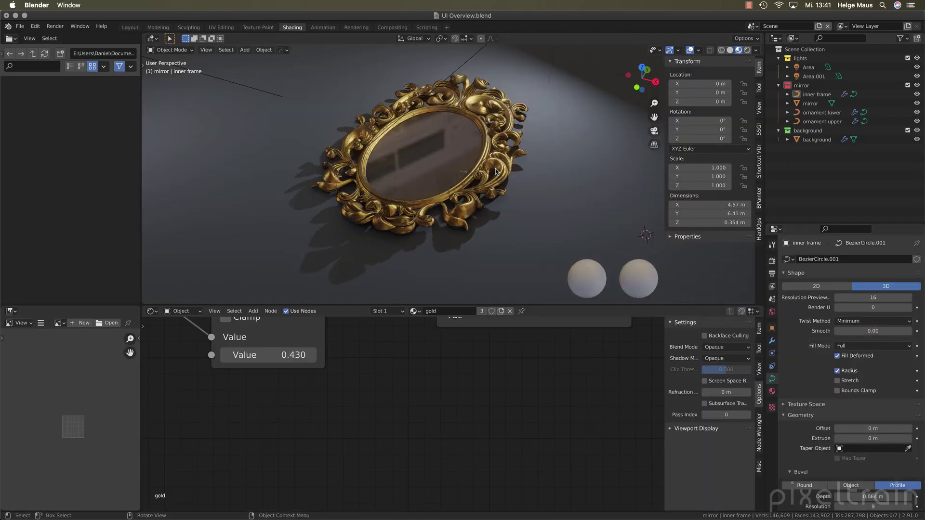
scroll(401, 400, down, 3)
middle_drag(401, 400, 458, 464)
scroll(322, 383, down, 2)
middle_drag(322, 383, 540, 371)
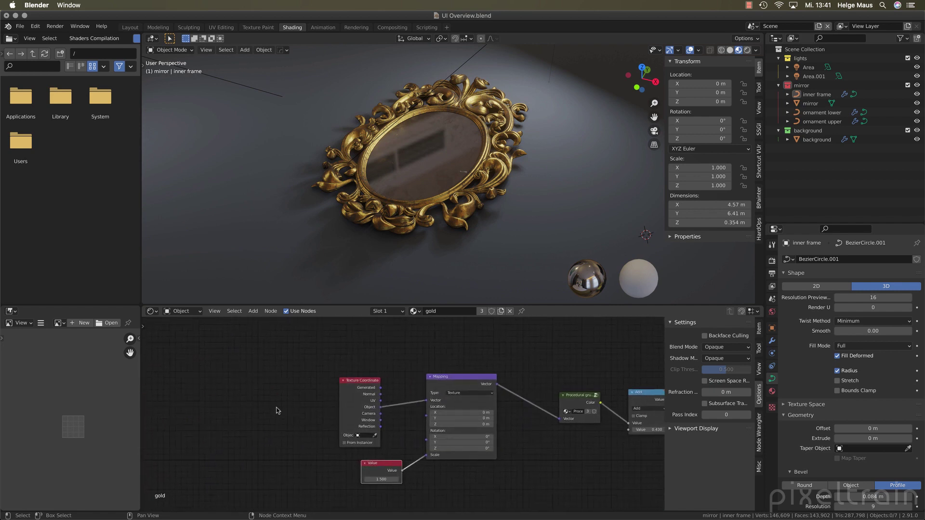
middle_drag(280, 363, 203, 367)
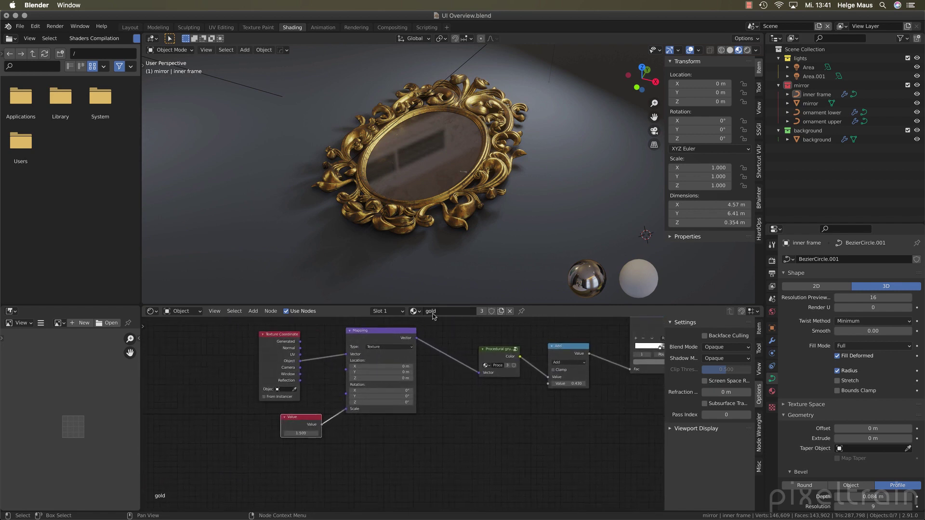
scroll(467, 411, up, 1)
mouse_move(467, 411)
middle_down()
mouse_move(413, 378)
mouse_move(407, 407)
mouse_move(470, 425)
middle_up()
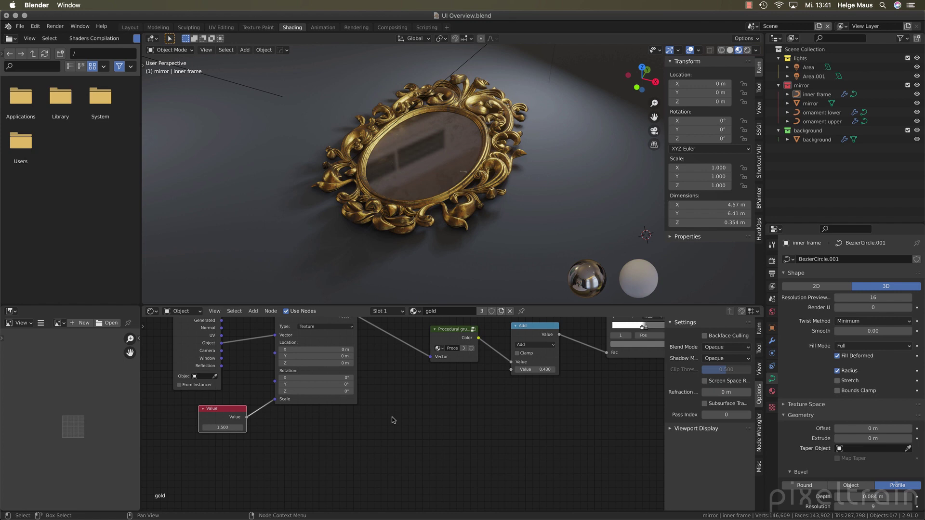
click(253, 311)
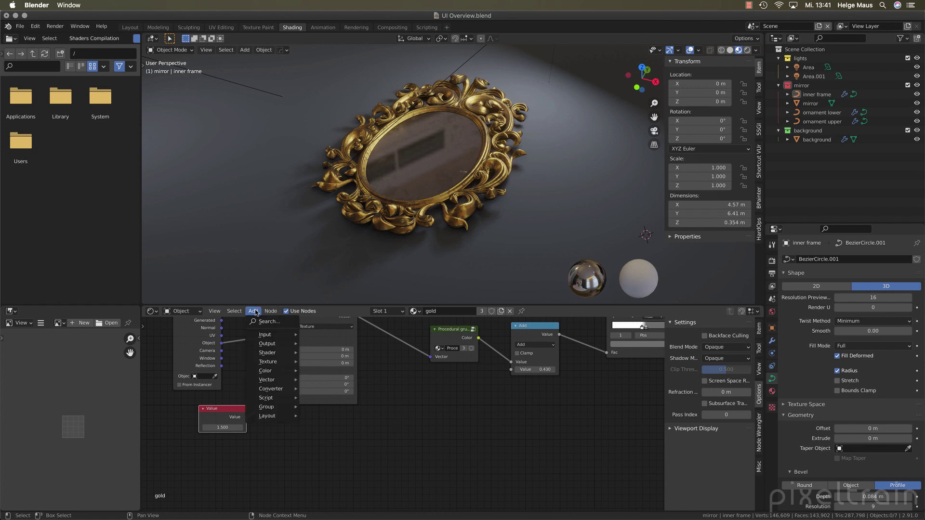
click(406, 435)
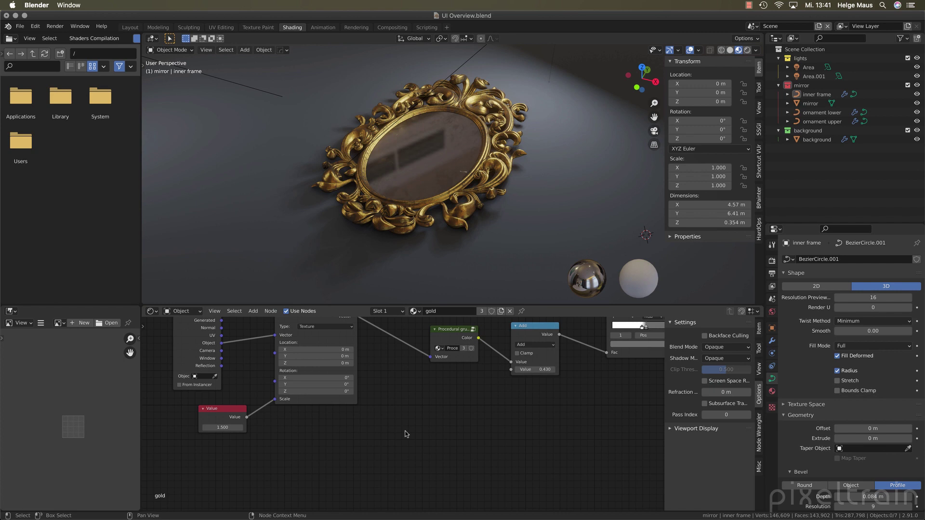
key(shift+a)
key(shift+a)
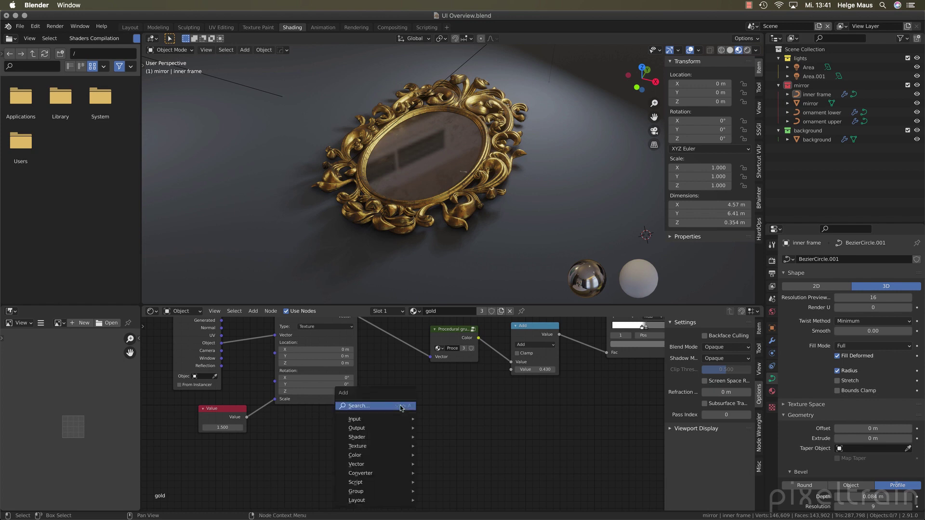
right_click(357, 408)
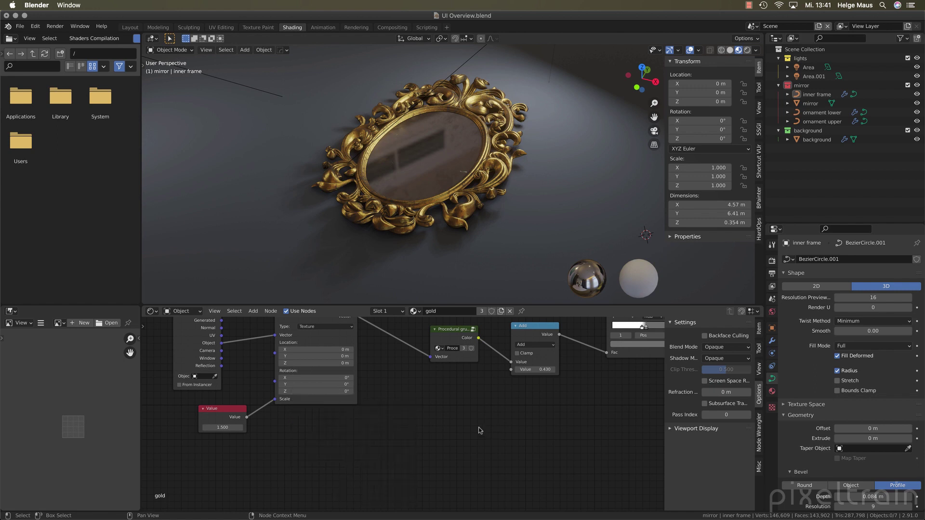
key(shift+a)
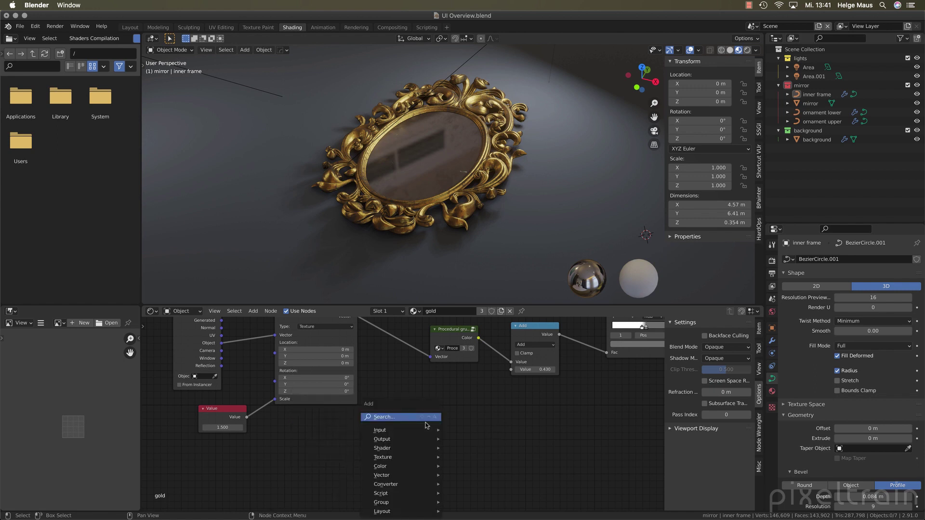
key(Escape)
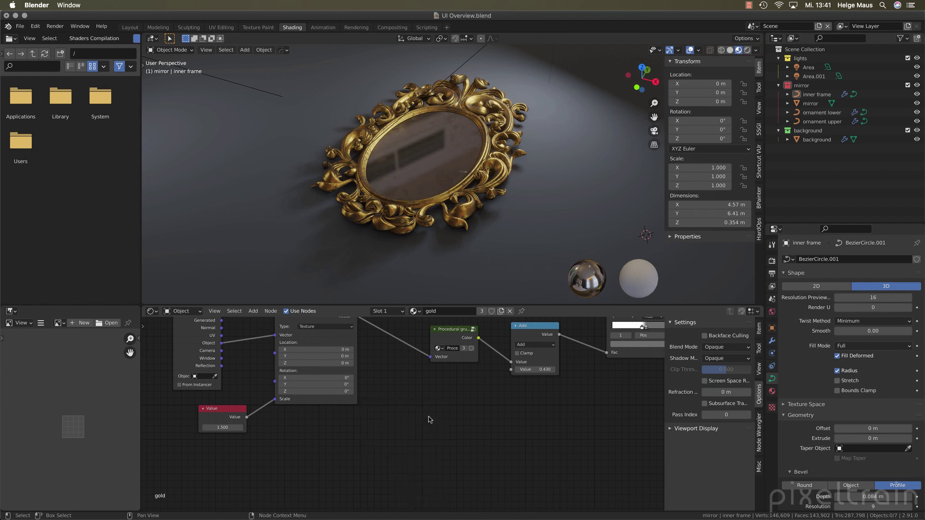
key(shift+a)
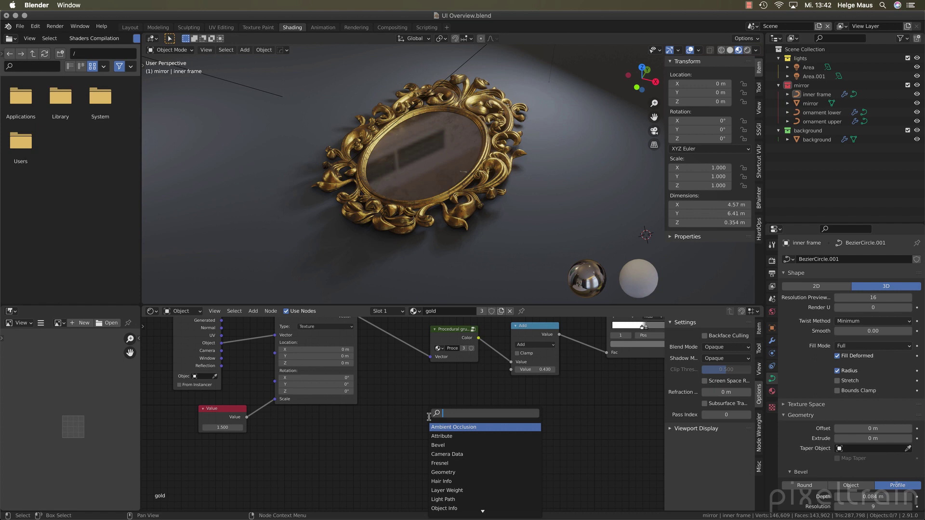
key(Escape)
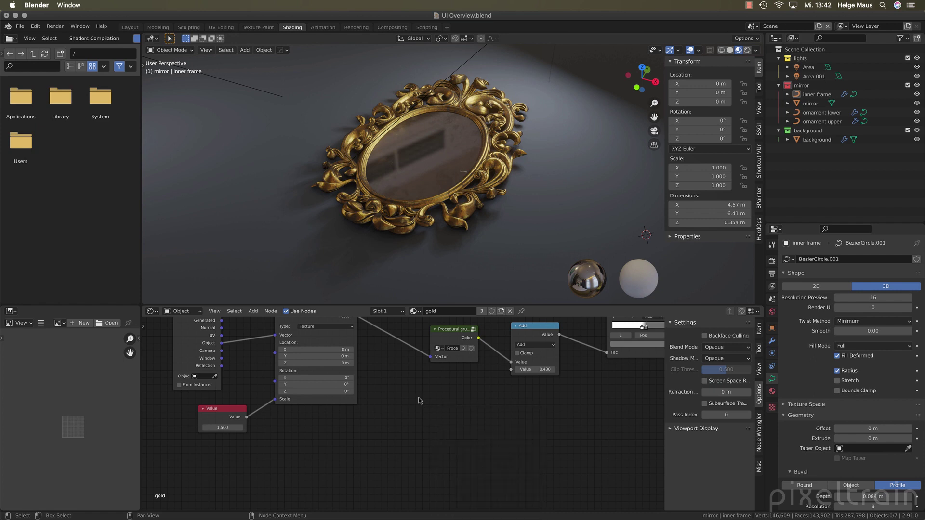
key(shift+a)
click(384, 399)
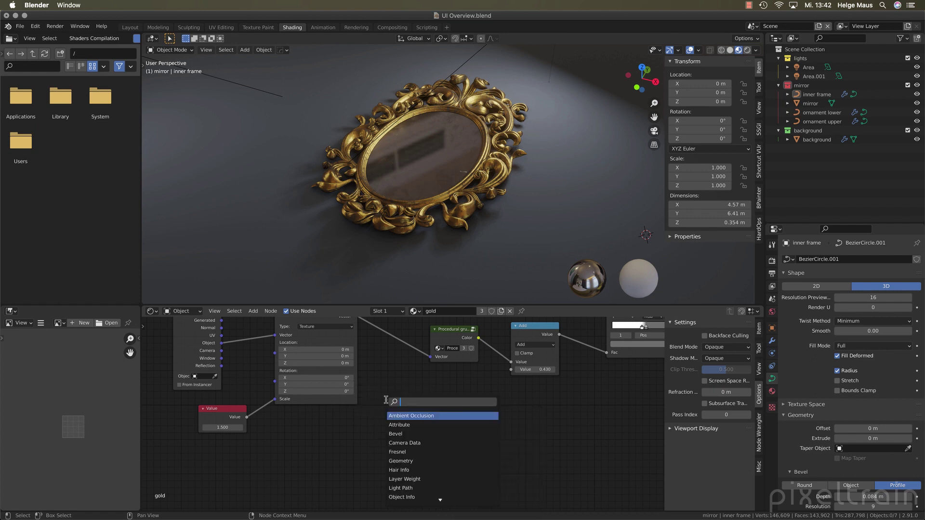
text(sss)
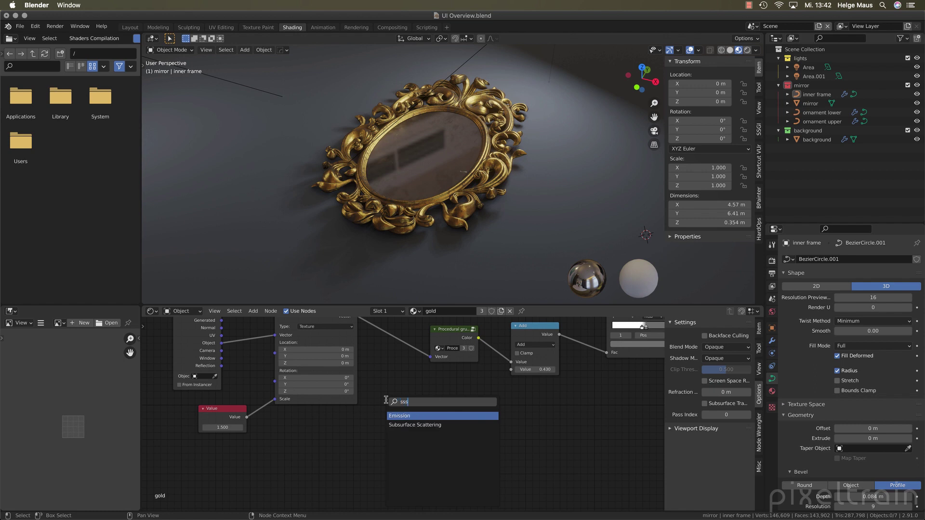
key(Down)
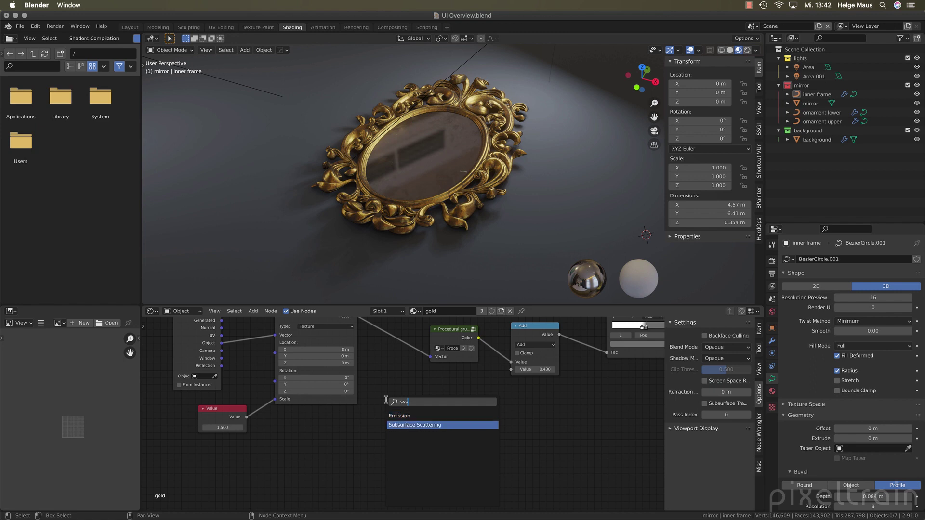
key(BackSpace)
key(BackSpace)
key(BackSpace)
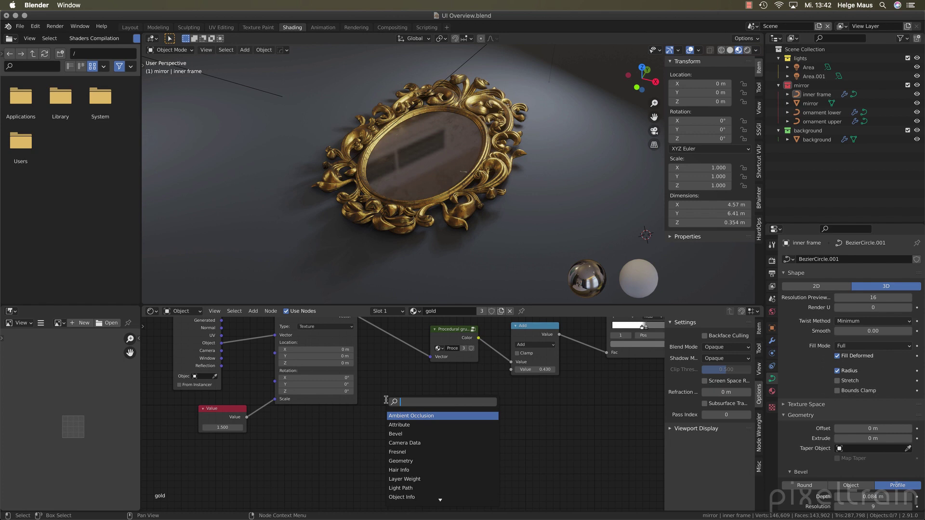
key(Escape)
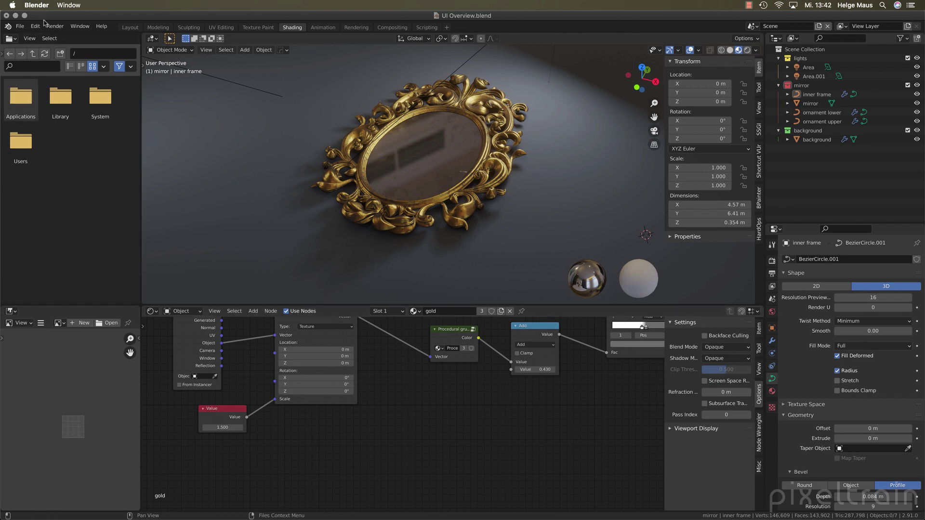
click(19, 27)
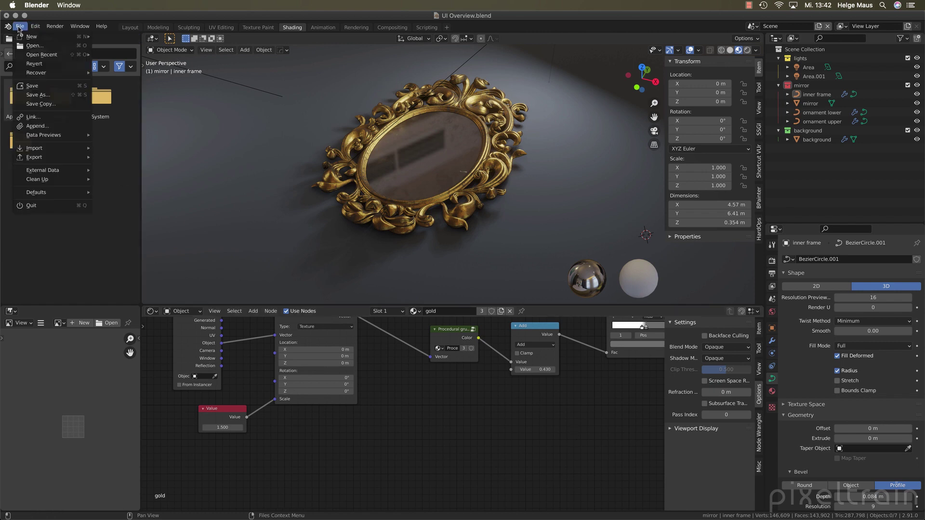
mouse_move(30, 55)
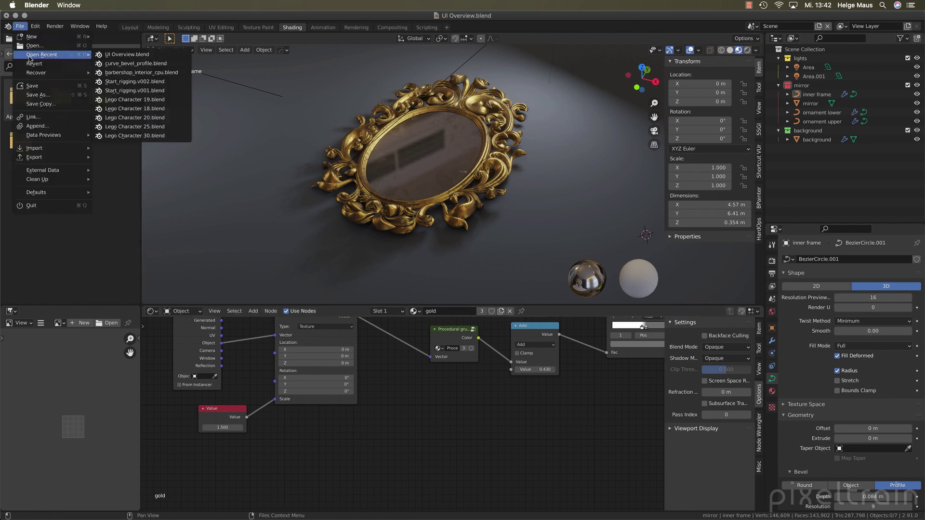